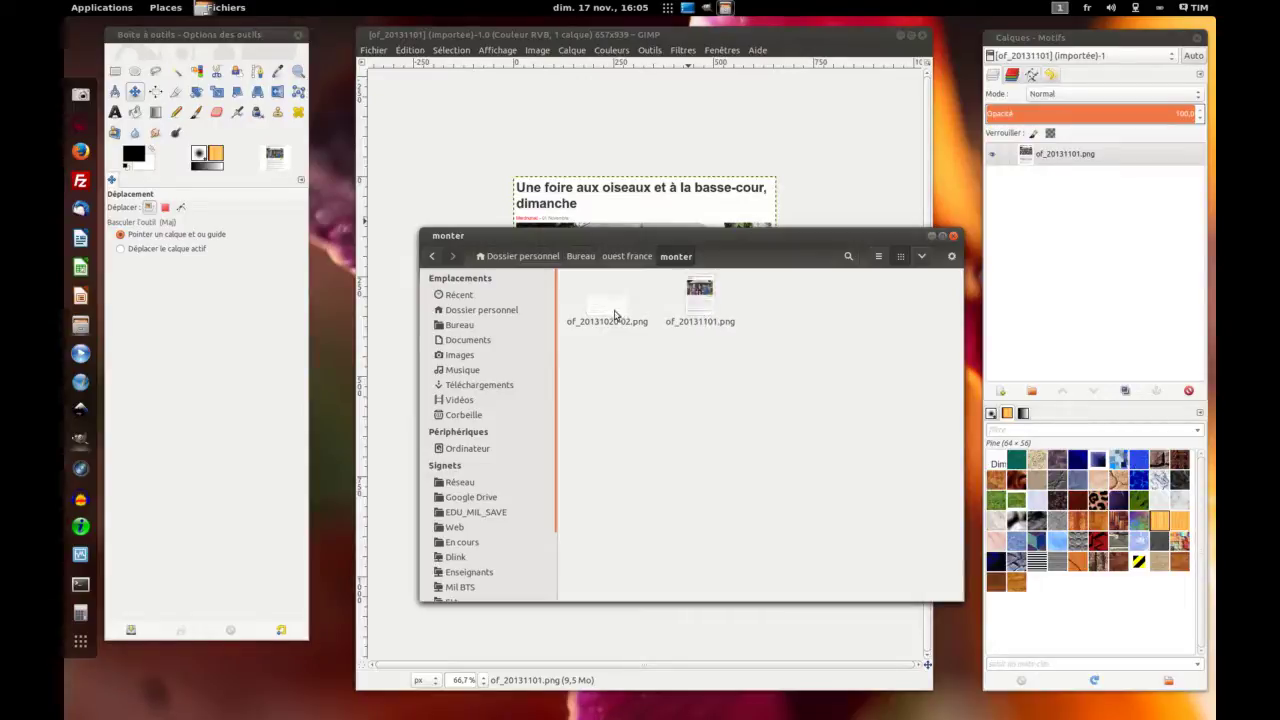
Preview of_20131101.png and of_20131020-02.png in Image Viewer, then return to the GIMP image.
left_click(704, 311)
double_click(704, 311)
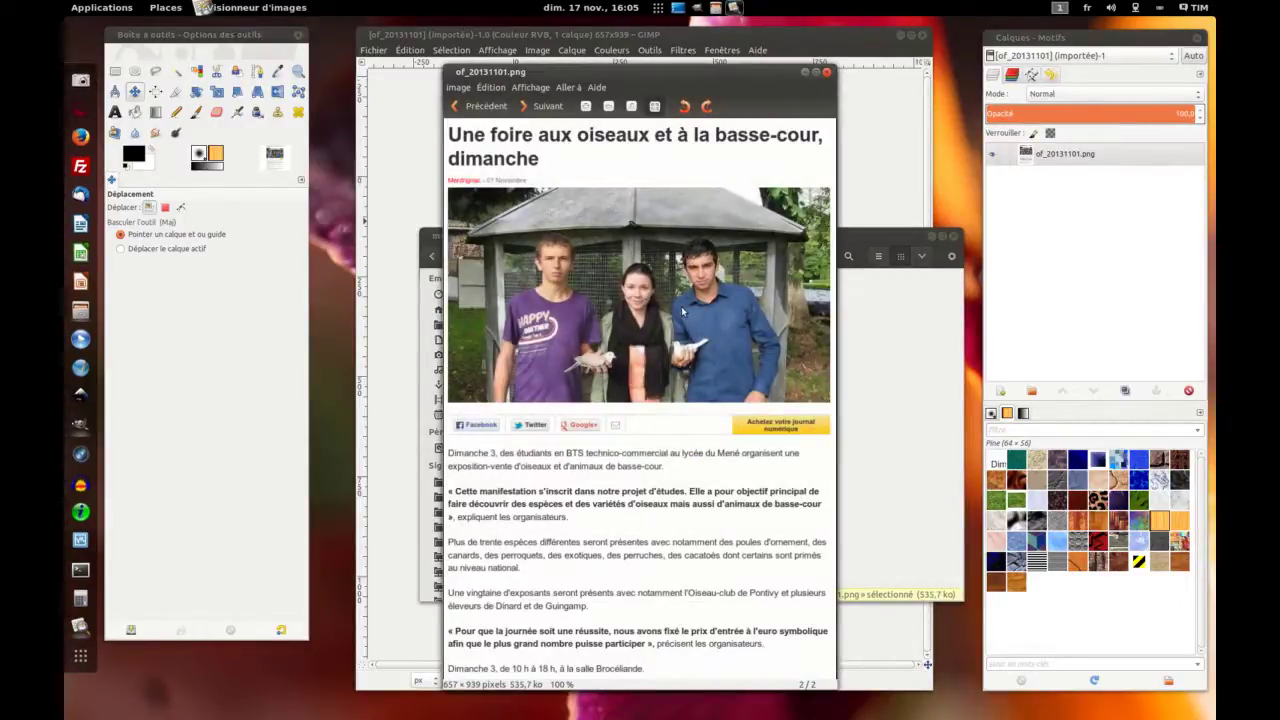
left_click(826, 73)
left_click(601, 321)
double_click(601, 321)
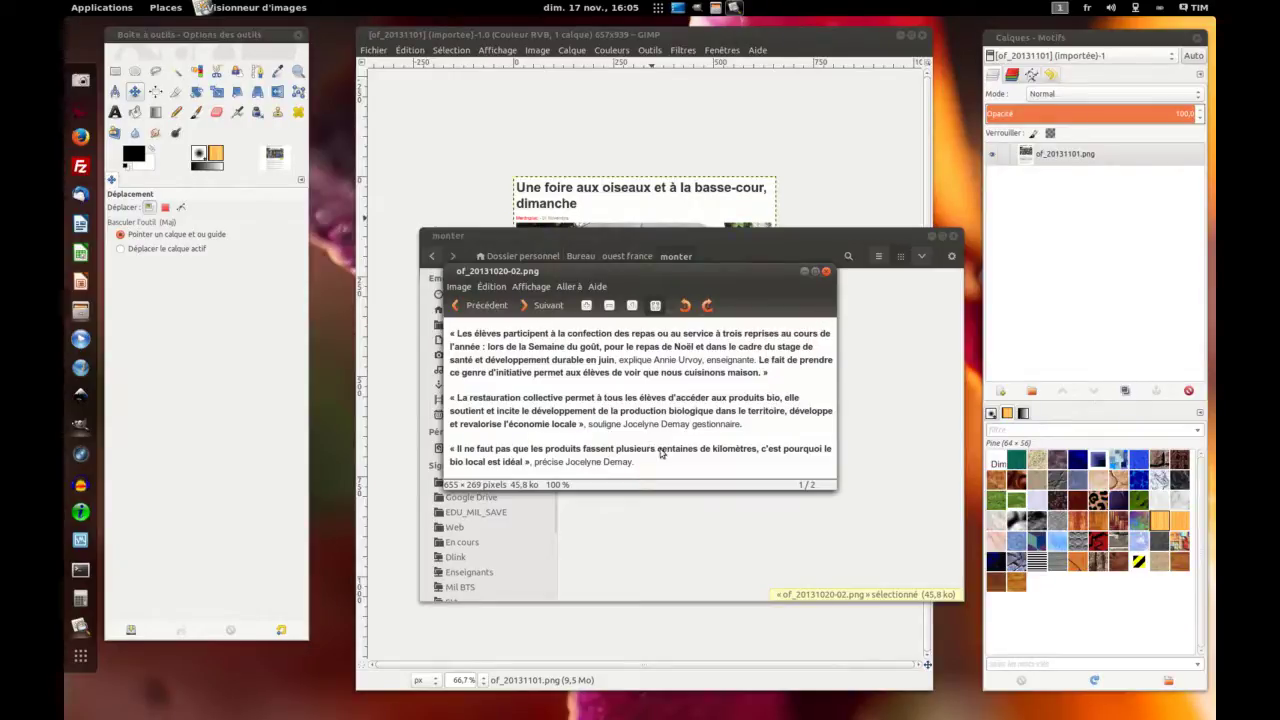
left_click(825, 272)
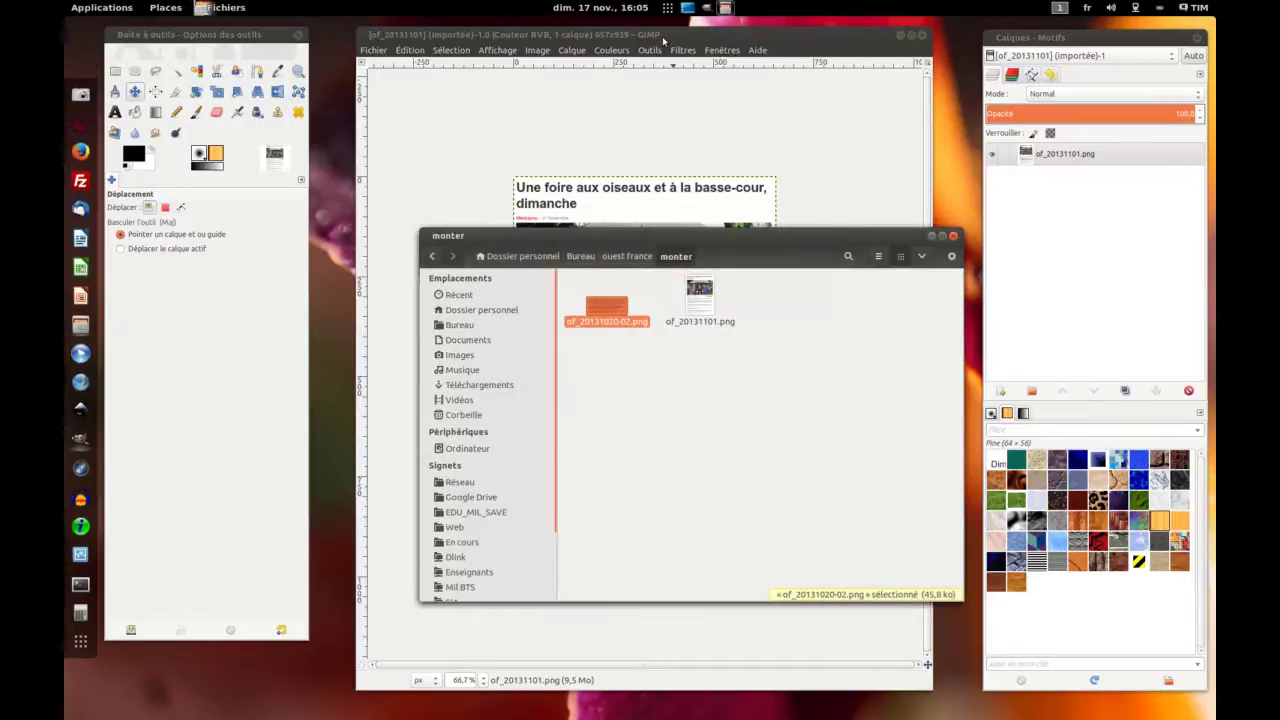
left_click(663, 40)
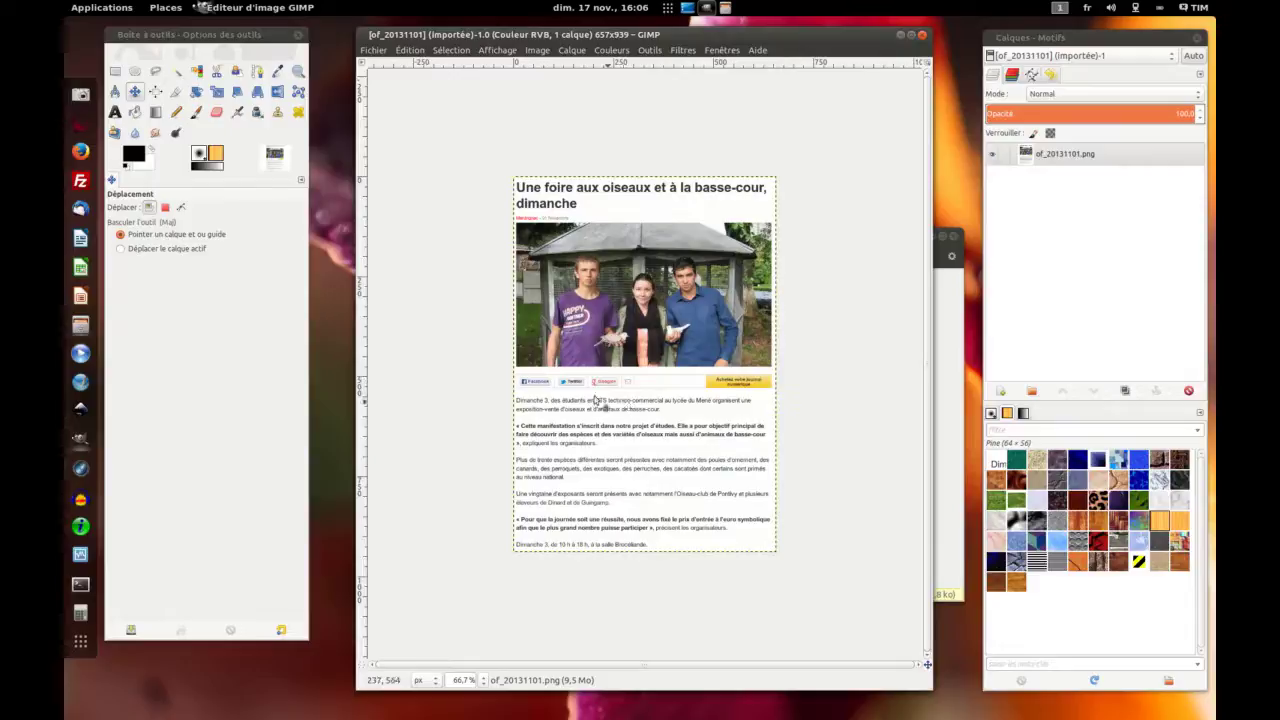
Cut the article text block below the photo to the clipboard, then clear the selection.
left_click(115, 71)
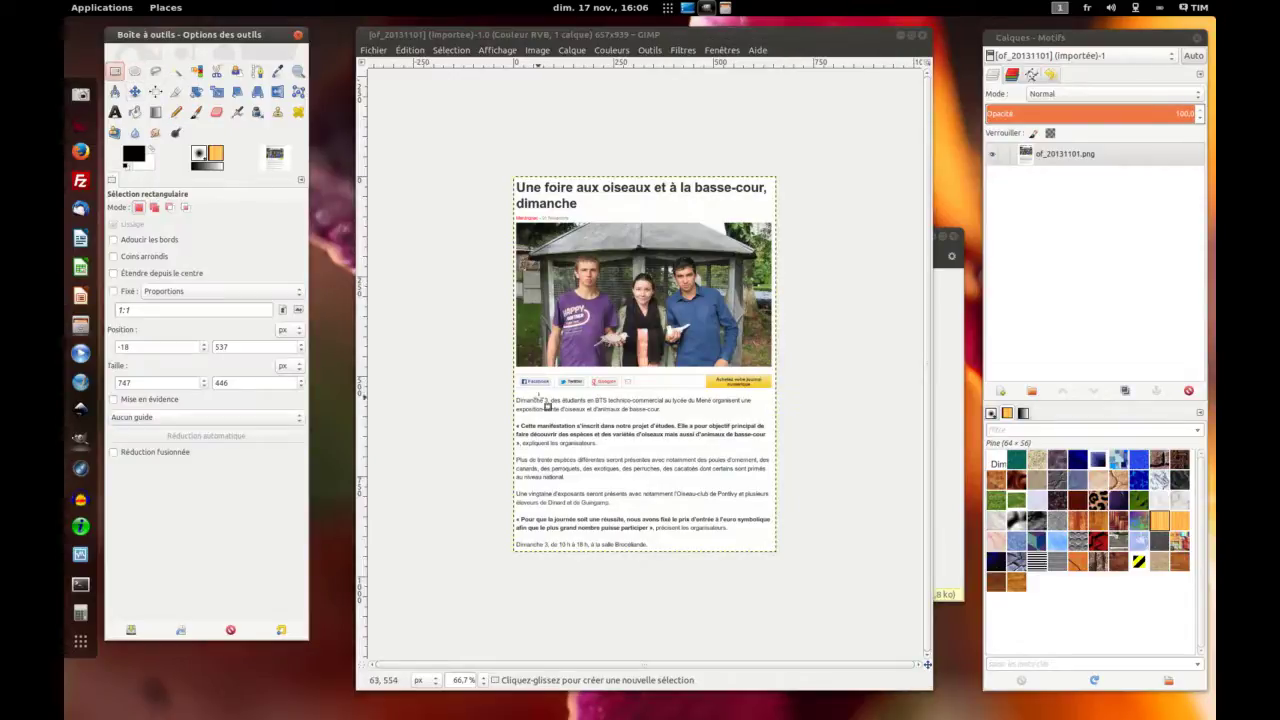
left_click_drag(498, 387, 828, 603)
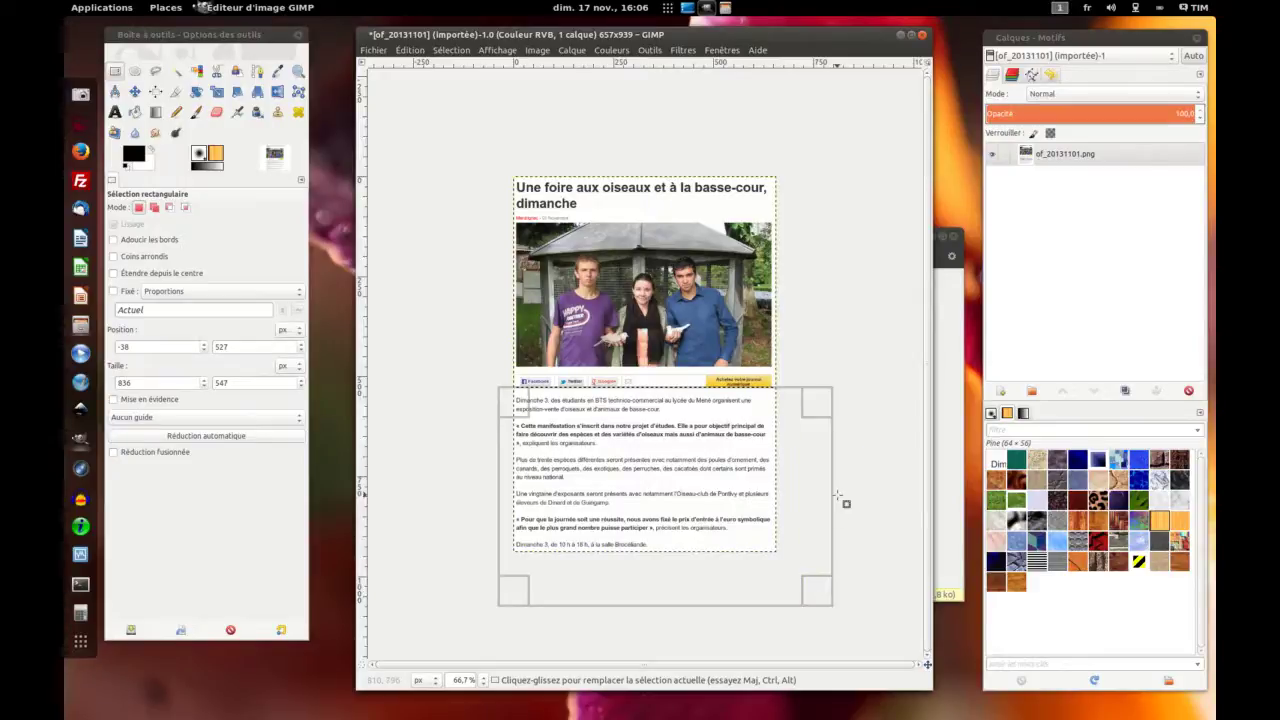
left_click(418, 50)
left_click(437, 126)
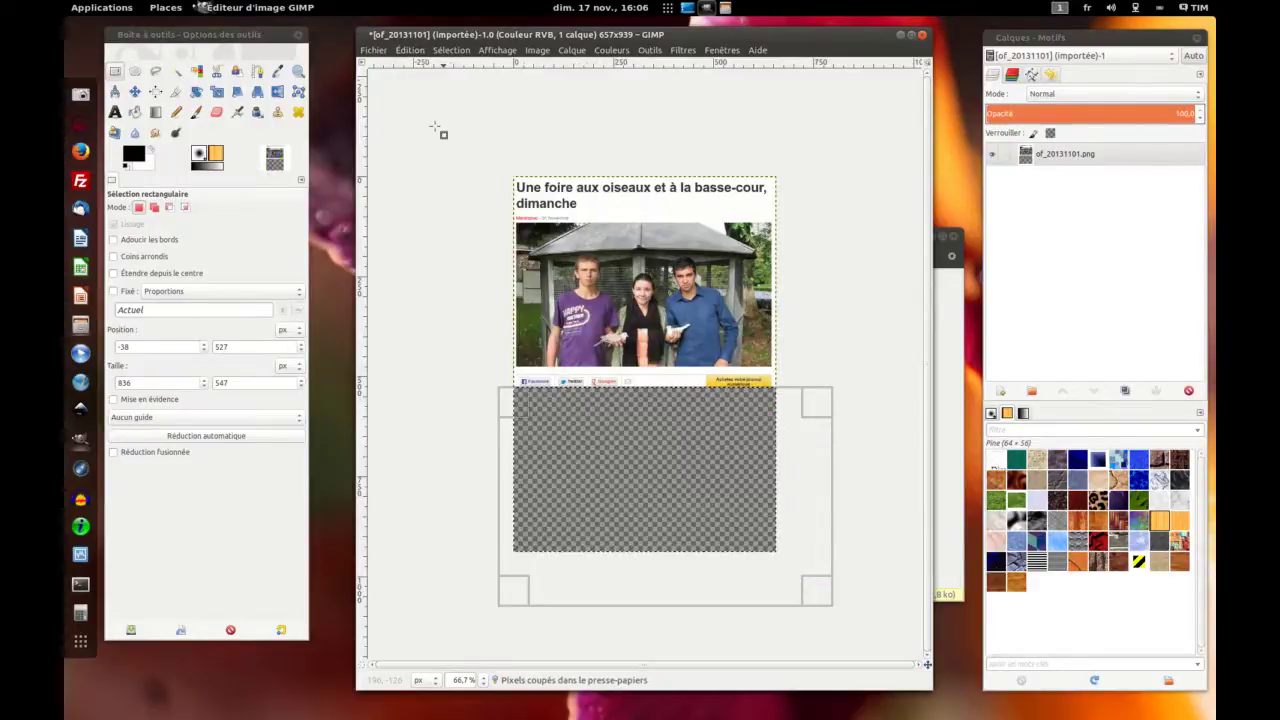
left_click(451, 50)
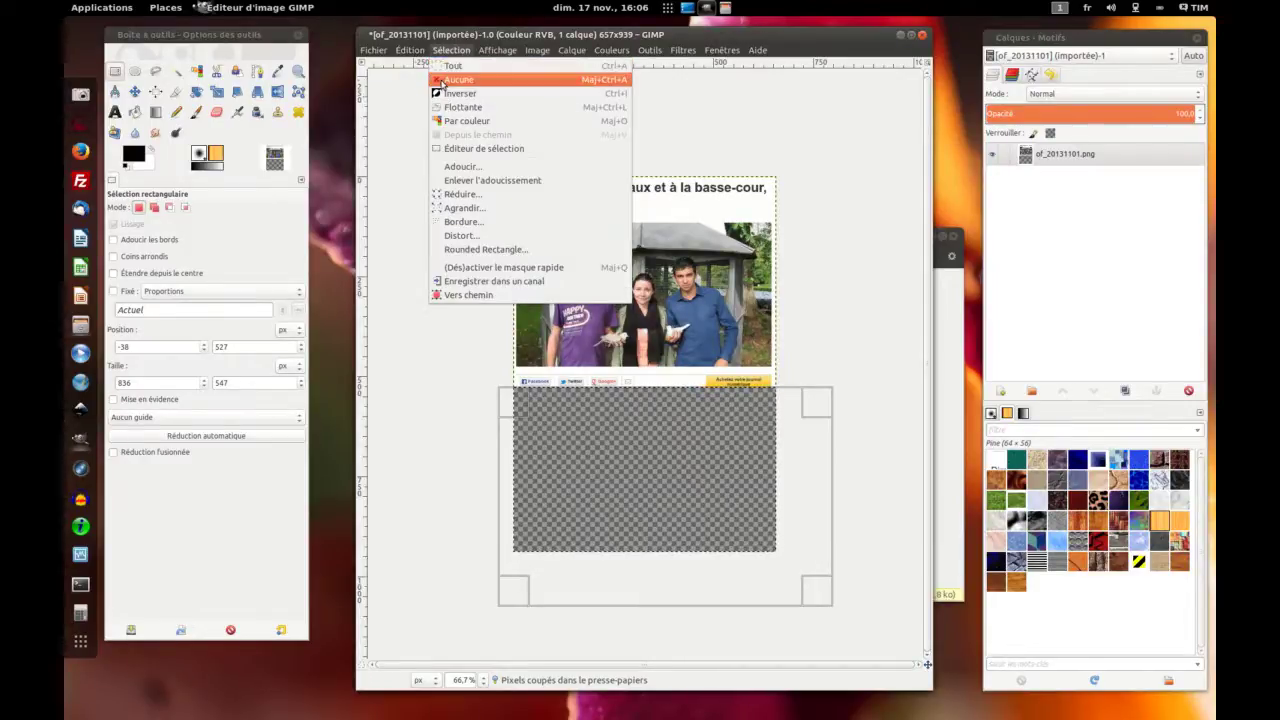
left_click(446, 79)
left_click(410, 50)
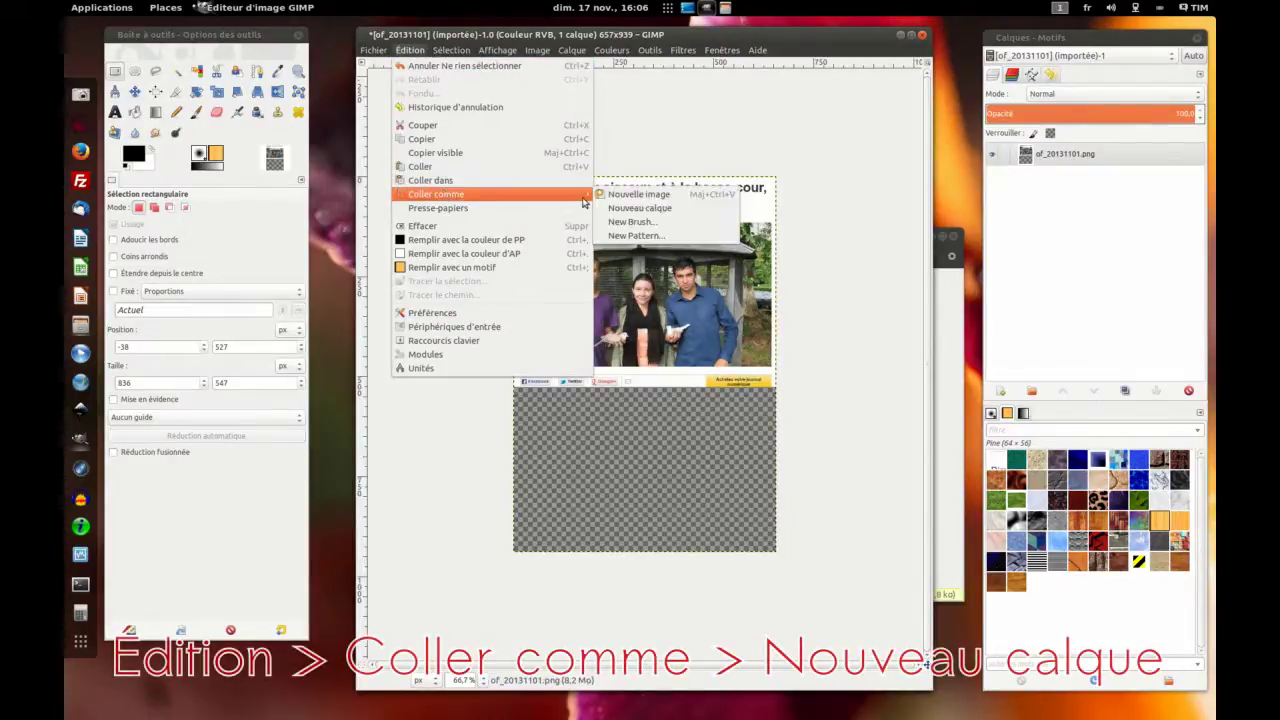
mouse_move(436, 194)
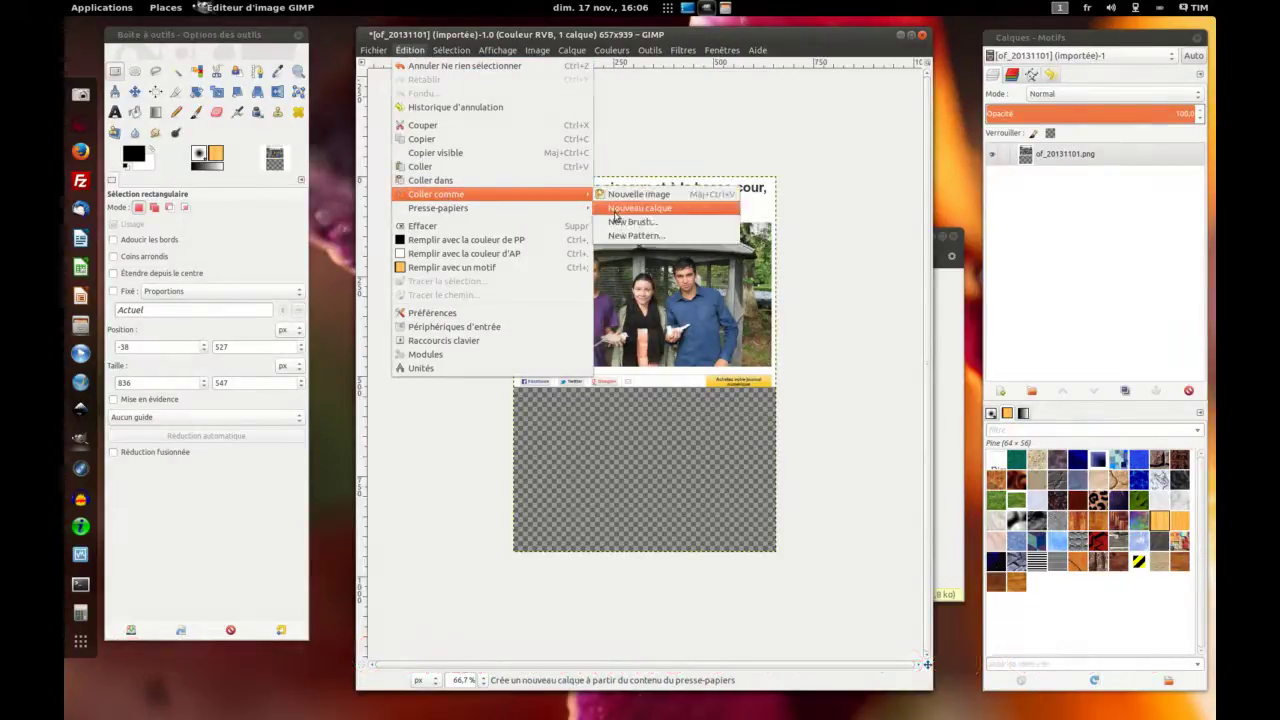
Paste the cut text as a new Presse-papiers layer and nudge it just below the photo.
left_click(630, 209)
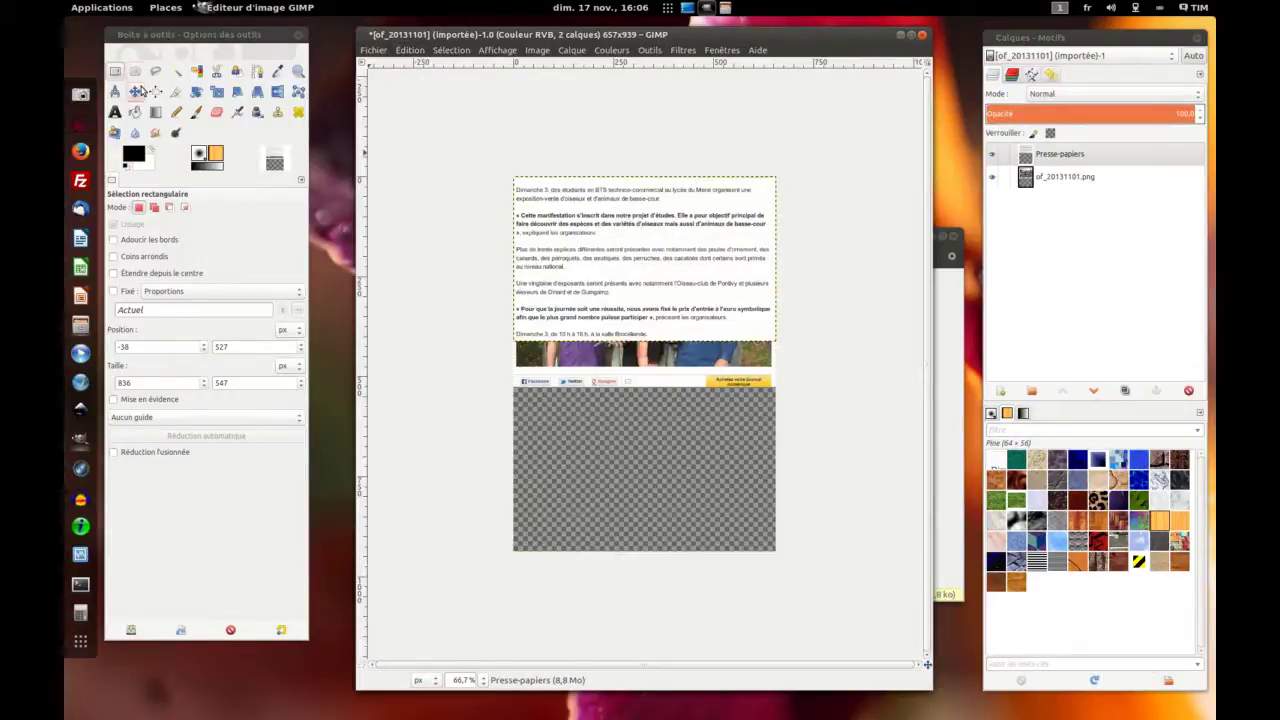
left_click(138, 91)
left_click(628, 246)
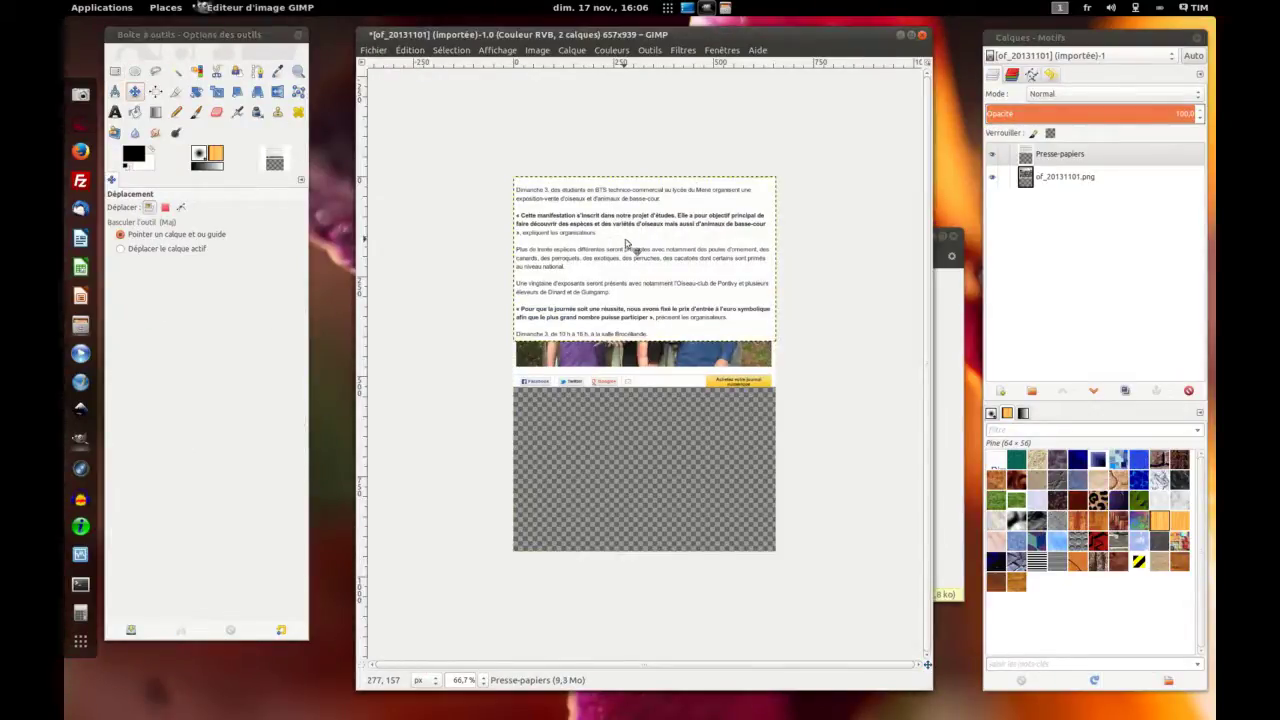
key("Down")
key("Down")
key("Down")
key("Down")
key("Down")
key("Down")
key("Down")
key("Down")
key("Down")
key("Down")
key("Down")
key("Down")
key("Down")
key("Down")
key("Down")
key("Down")
key("Down")
key("Down")
key("Down")
key("Down")
key("Down")
key("Down")
key("Down")
key("Down")
key("Down")
key("Down")
key("Down")
key("Down")
key("Down")
key("Down")
key("Down")
key("Down")
key("Down")
key("Down")
key("Down")
key("Down")
key("Down")
key("Down")
key("Down")
key("Down")
key("Down")
key("Down")
key("Down")
key("Down")
key("Down")
key("Down")
key("Down")
key("Down")
key("Down")
key("Down")
key("Down")
key("Down")
key("Down")
key("Down")
key("Down")
key("Down")
key("Down")
key("Down")
key("Down")
key("Down")
key("Down")
key("Down")
key("Down")
key("Down")
key("Down")
key("Down")
key("Down")
key("Down")
key("Down")
key("Down")
key("Down")
key("Down")
key("Down")
key("Down")
key("Down")
key("Down")
key("Down")
key("Down")
key("Down")
key("Down")
key("Down")
key("Down")
key("Down")
key("Down")
key("Down")
key("Down")
key("Down")
key("Down")
key("Down")
key("Down")
key("Down")
key("Down")
key("Down")
key("Down")
key("Down")
key("Down")
key("Down")
key("Down")
key("Down")
key("Down")
key("Down")
key("Down")
key("Down")
key("Down")
key("Down")
key("Up")
key("Up")
key("Up")
key("Up")
key("Up")
key("Up")
key("Up")
key("Up")
key("Up")
key("Up")
key("Up")
key("Up")
key("Up")
key("Up")
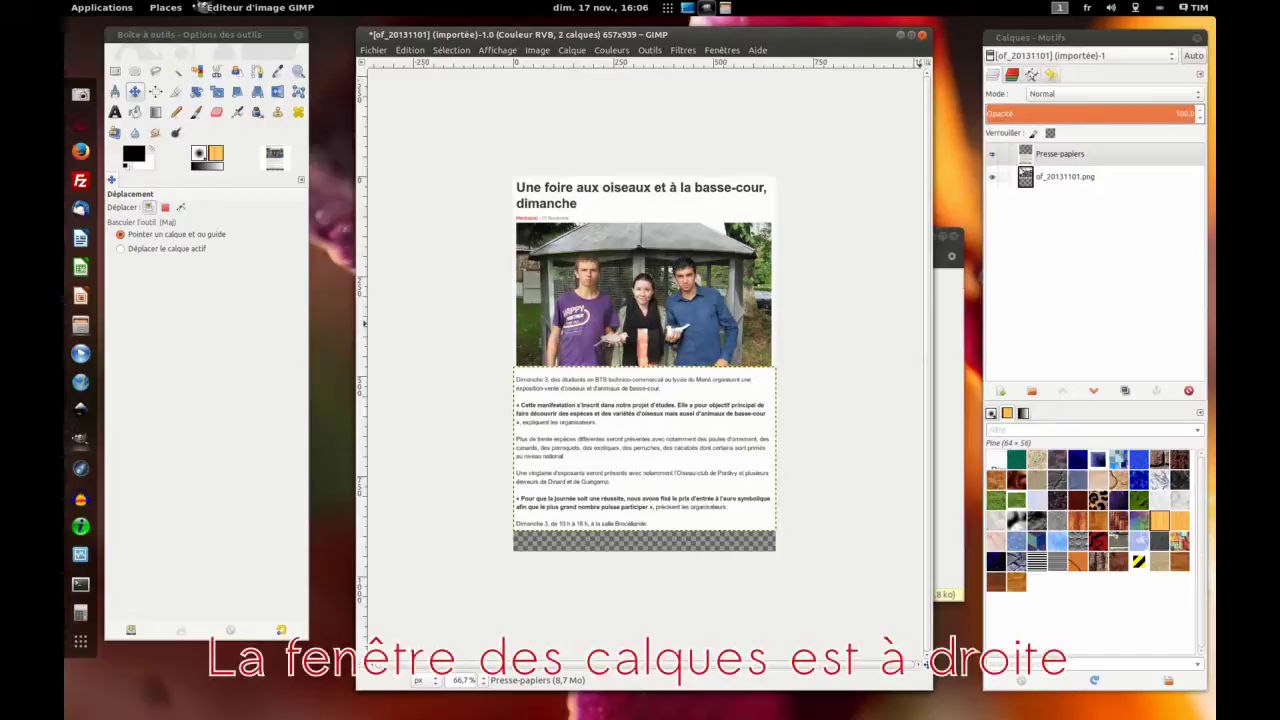
Toggle the Presse-papiers layer's visibility off and back on to check its placement.
left_click(1052, 178)
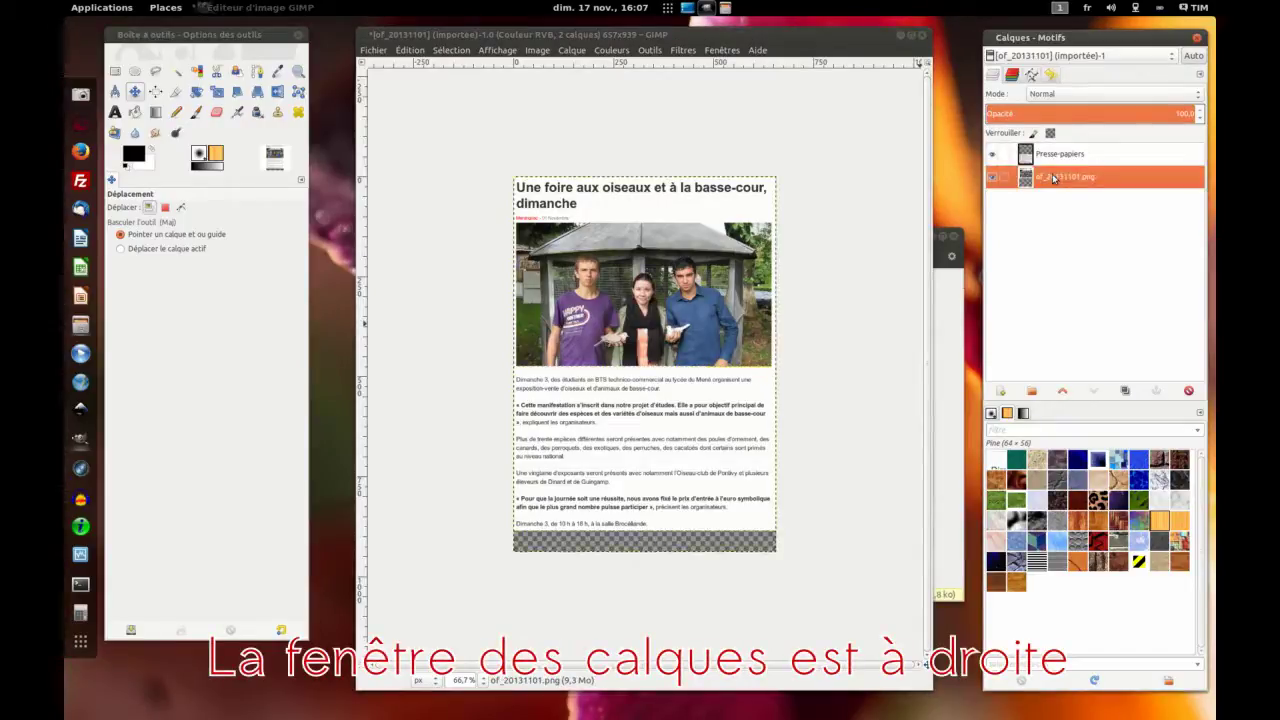
left_click(1045, 154)
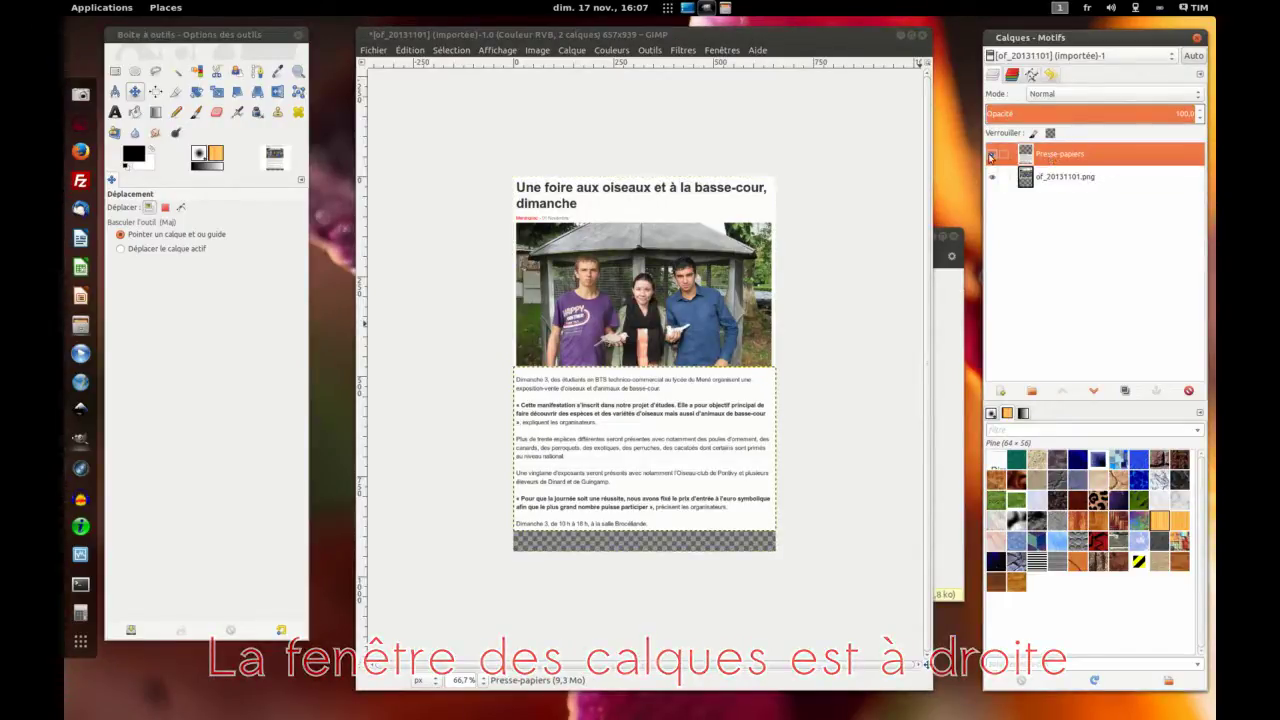
left_click(991, 155)
left_click(991, 155)
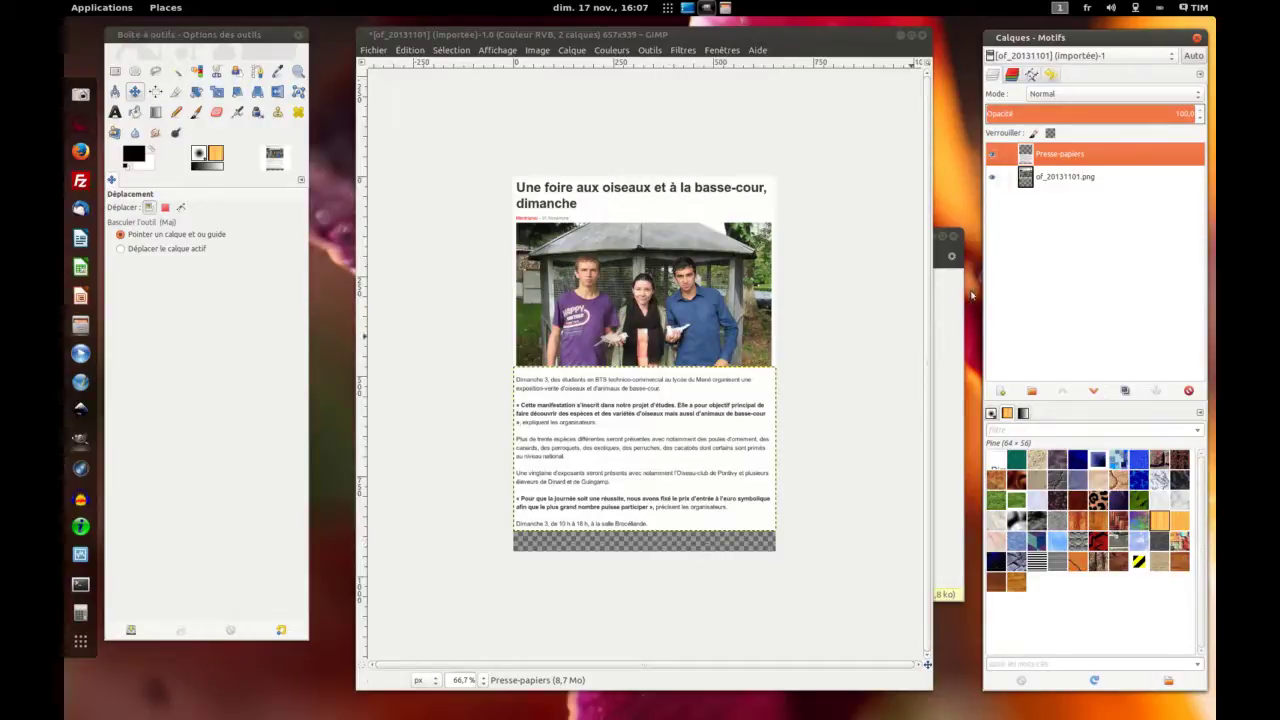
left_click(944, 408)
double_click(600, 310)
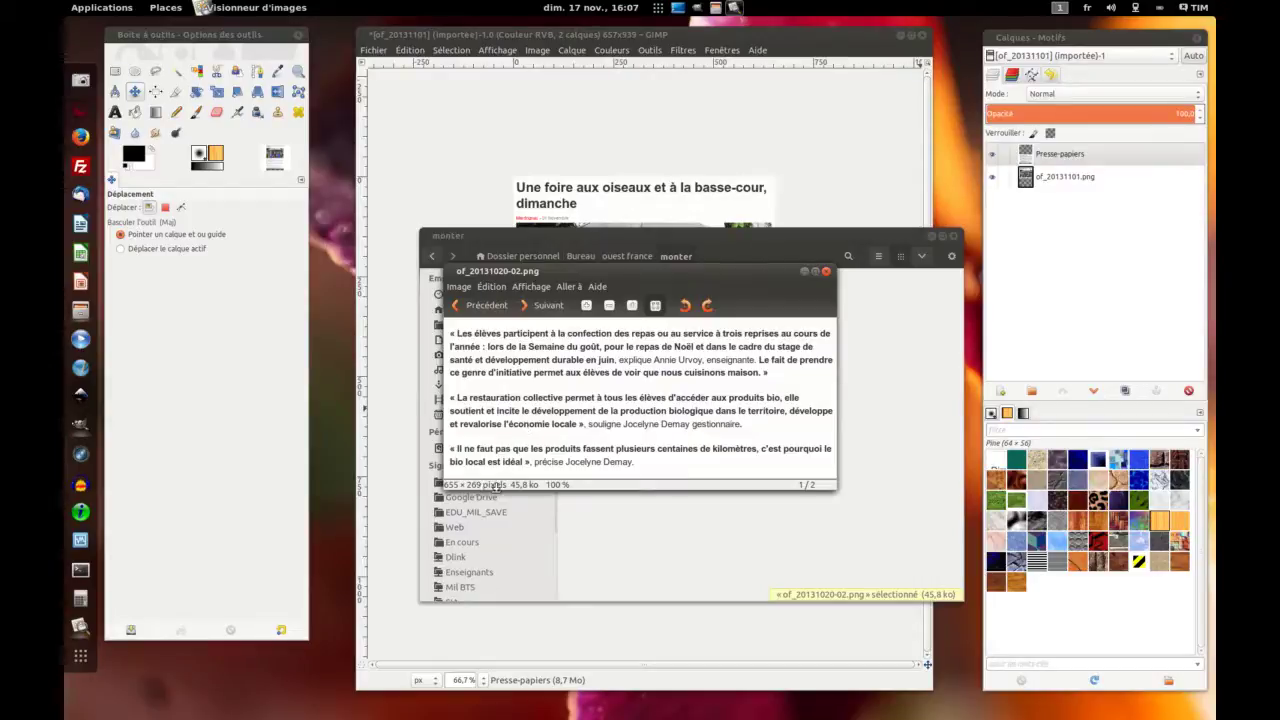
left_click(806, 272)
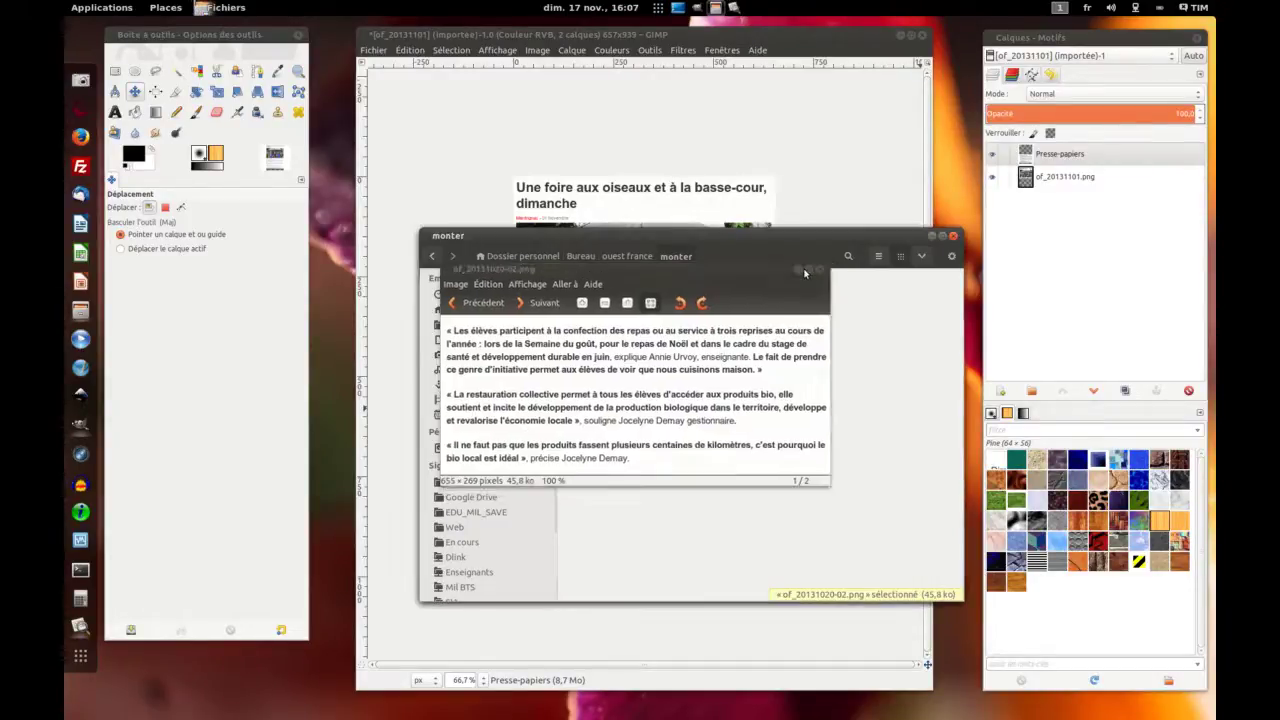
left_click(675, 45)
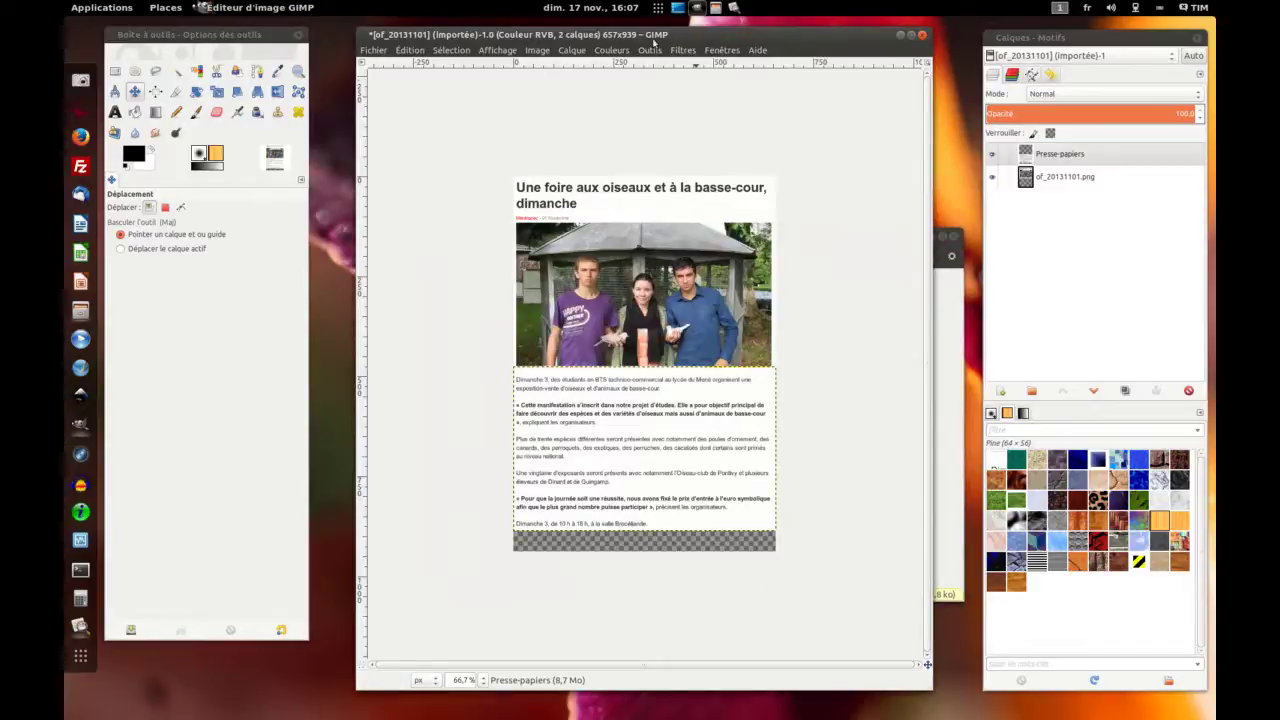
Resize the canvas from 657×939 to 657×1239 px with offset 0,0.
left_click(538, 52)
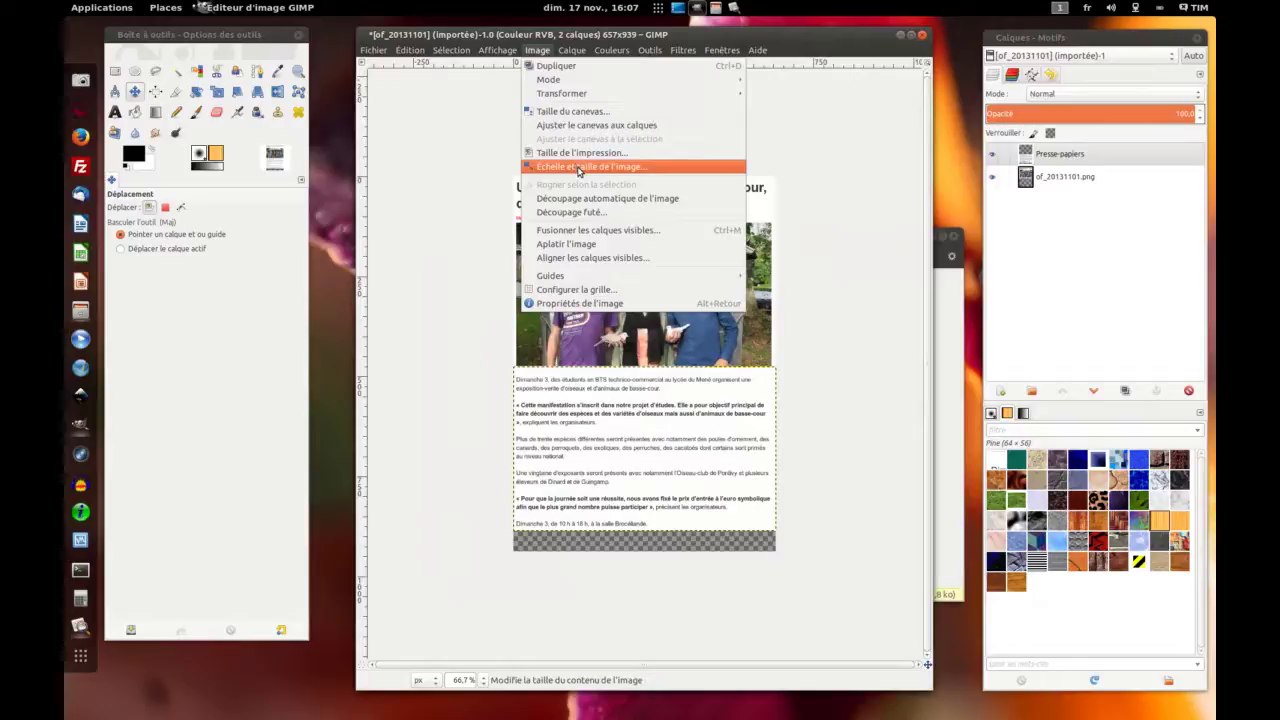
left_click(590, 112)
left_click(552, 275)
type("1239")
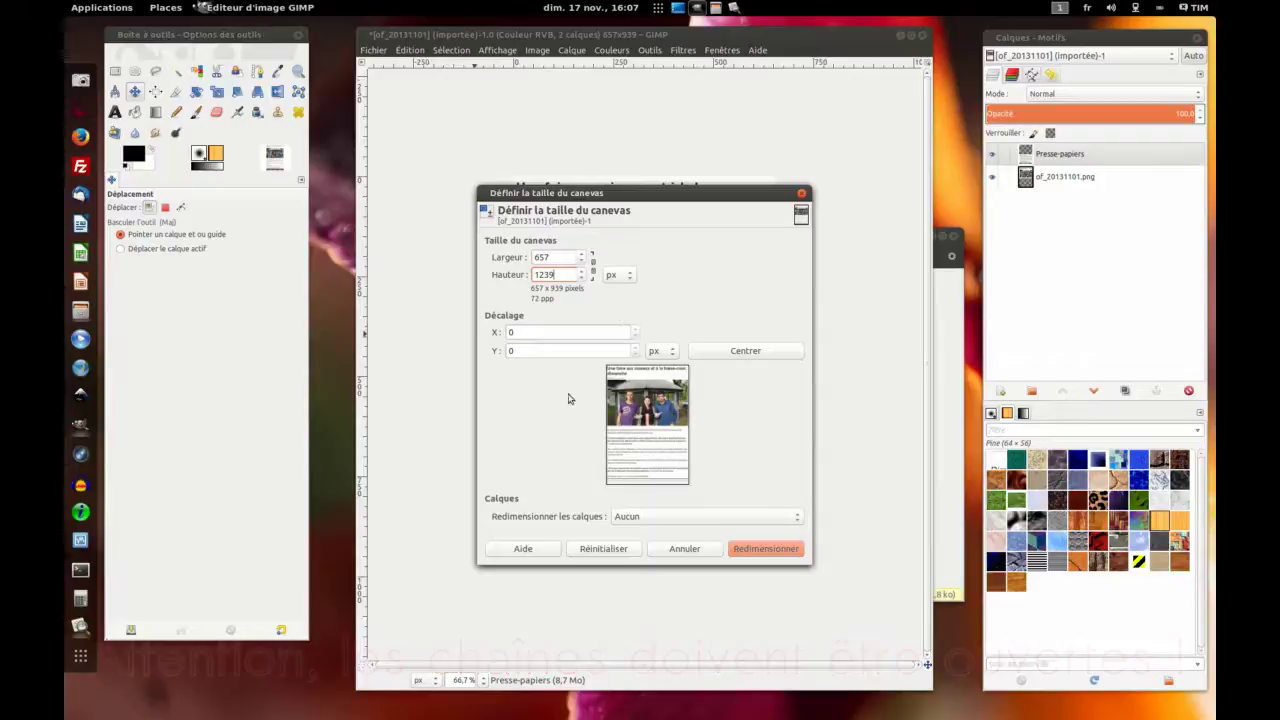
left_click(765, 549)
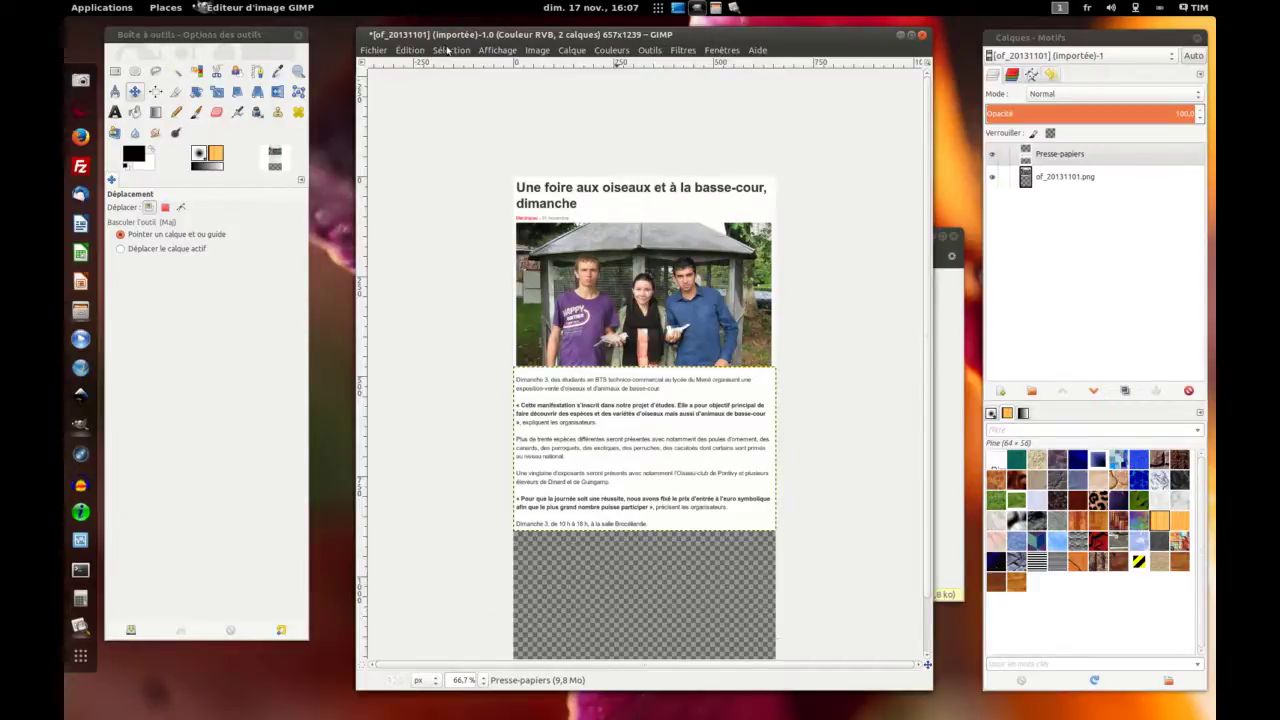
Open of_20131020-02.png as a new layer using Ouvrir en tant que calques.
left_click(375, 50)
left_click(409, 50)
left_click(426, 107)
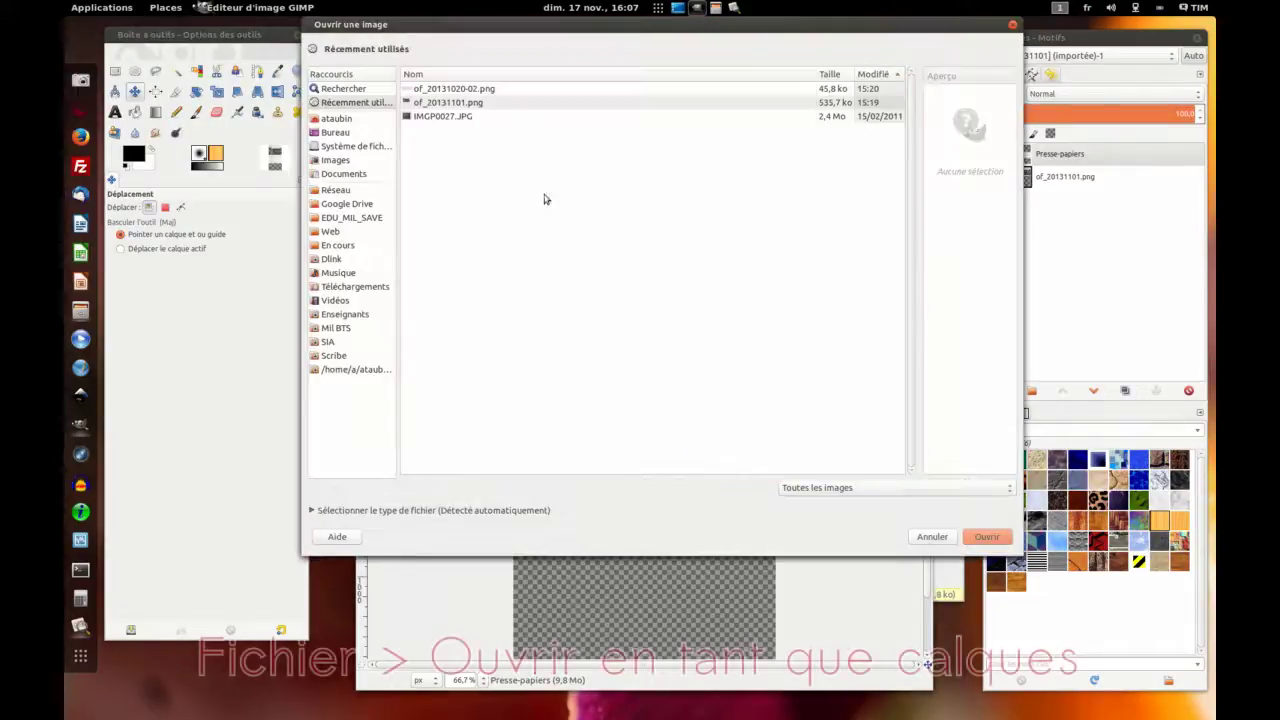
left_click(475, 76)
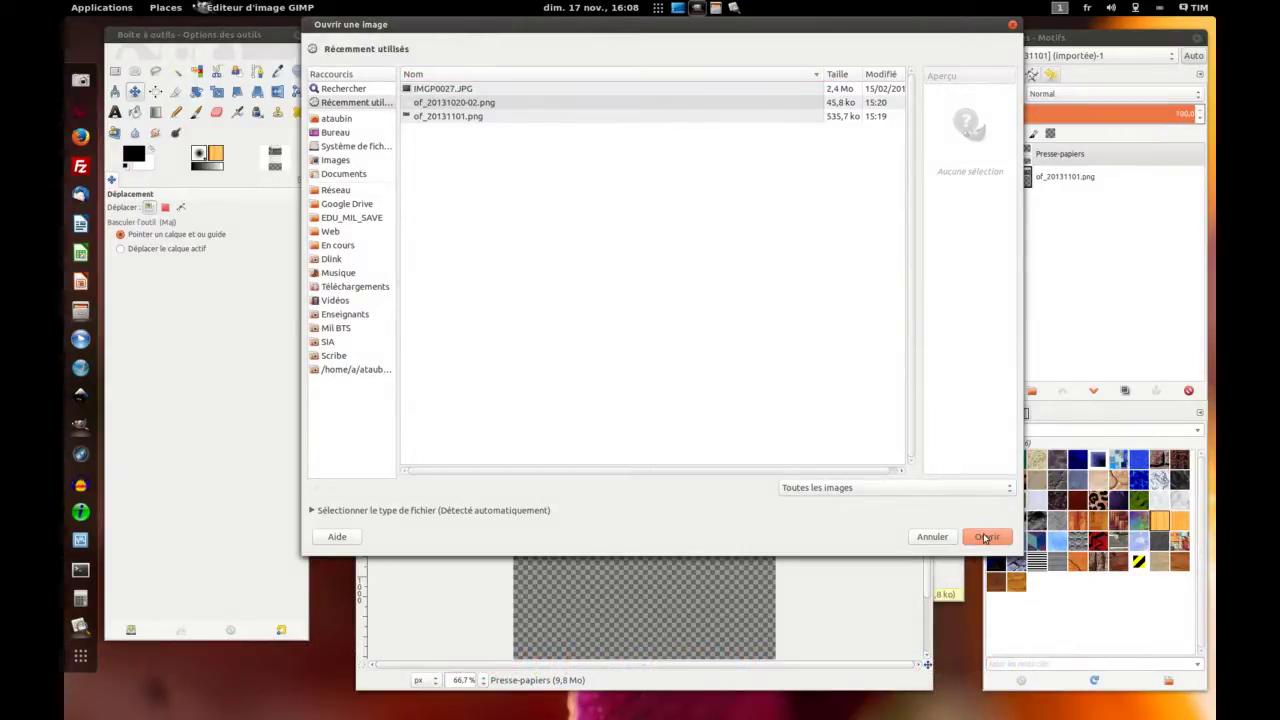
left_click(515, 104)
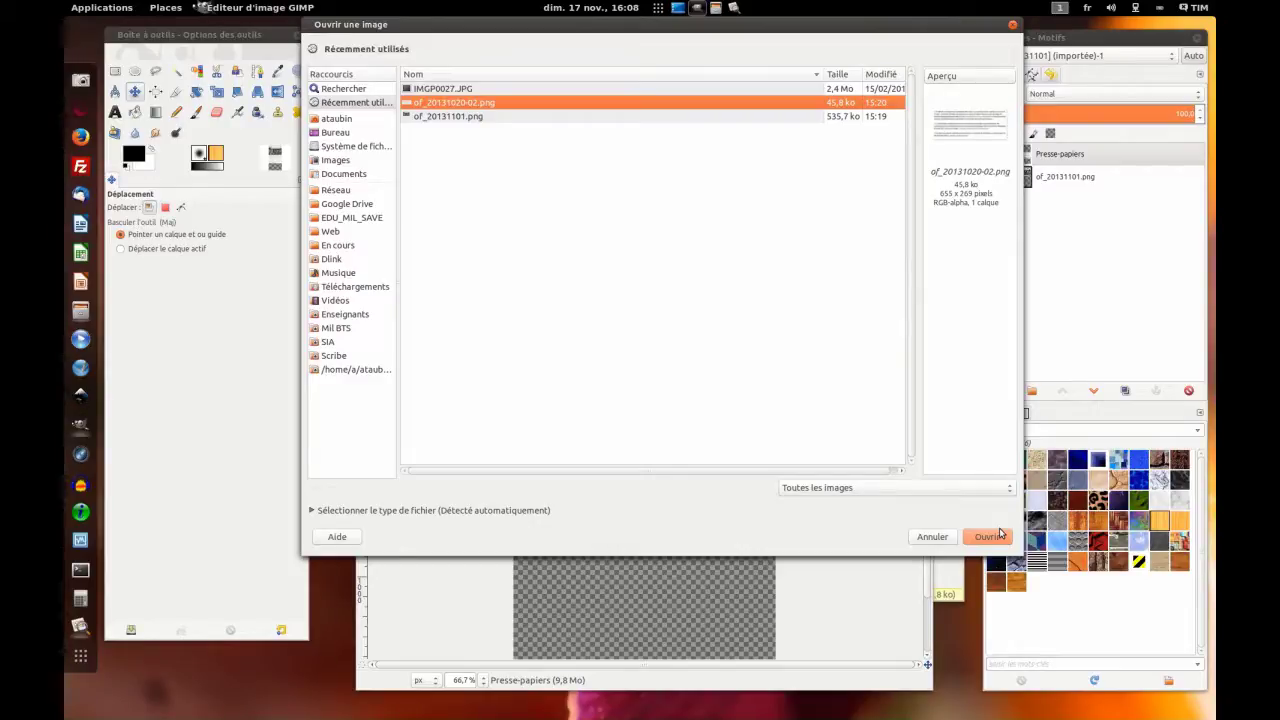
left_click(1000, 535)
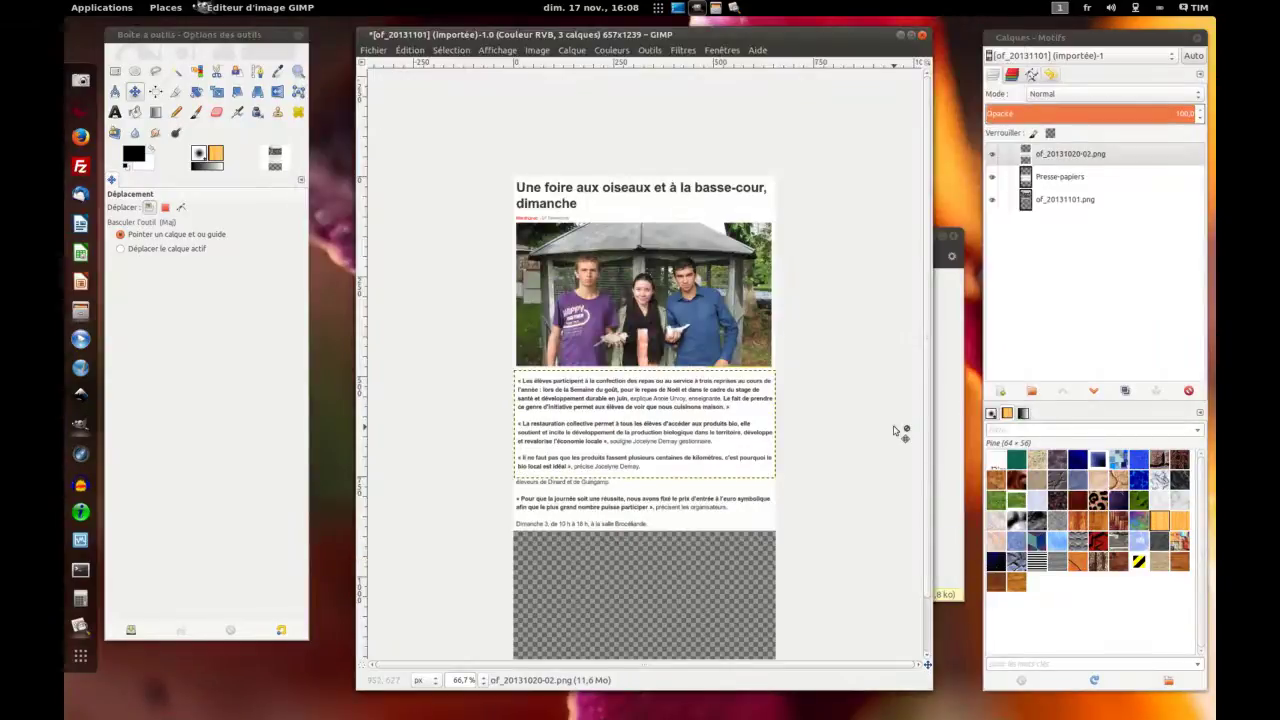
Nudge the school-meals layer down with the Move tool until it sits below the bird-fair article.
left_click(134, 92)
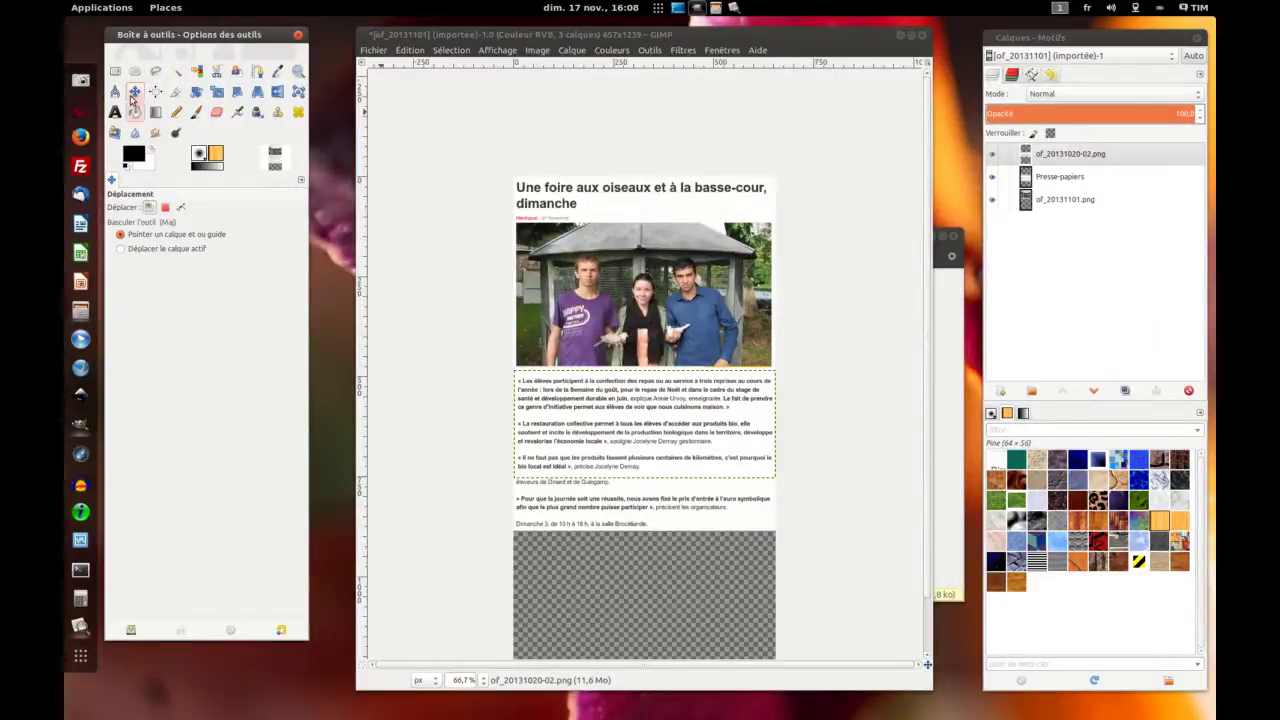
left_click(672, 398)
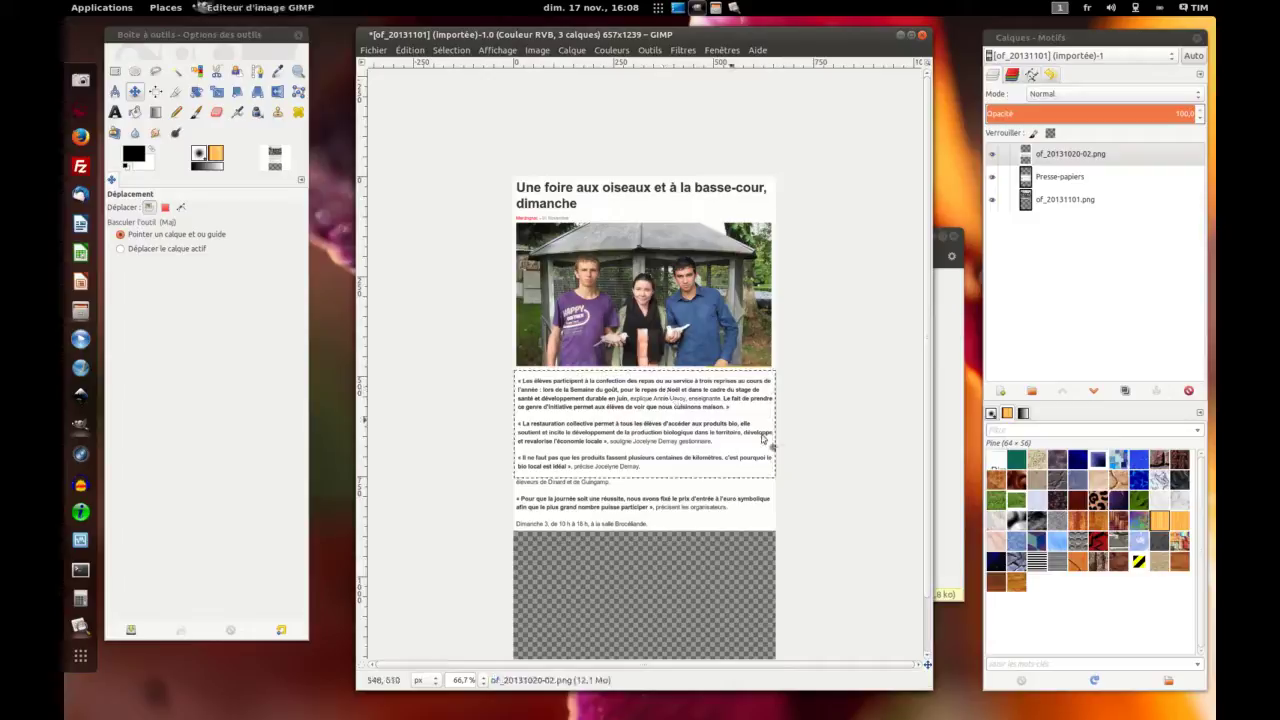
key("Down")
key("Down")
key("Down")
key("Down")
key("Down")
key("Down")
key("Down")
key("Down")
key("Down")
key("Down")
key("Down")
key("Down")
key("Down")
key("Down")
key("Down")
key("Down")
key("Down")
key("Down")
key("Down")
key("Down")
key("Down")
key("Down")
key("Down")
key("Down")
key("Down")
key("Down")
key("Down")
key("Down")
key("Down")
key("Down")
key("Down")
key("Down")
key("Down")
key("Down")
key("Down")
key("Down")
key("Down")
key("Down")
key("Down")
key("Down")
key("Down")
key("Down")
key("Down")
key("Down")
key("Down")
key("Down")
key("Down")
key("Down")
key("Down")
key("Down")
key("Down")
key("Down")
key("Down")
key("Down")
key("Down")
key("Down")
key("Down")
key("Down")
key("Down")
key("Down")
key("Down")
key("Down")
key("Down")
key("Down")
key("Down")
key("Down")
key("Down")
key("Down")
key("Down")
key("Down")
key("Down")
key("Down")
key("Down")
key("Down")
key("Down")
key("Down")
key("Down")
key("Down")
key("Down")
key("Down")
key("Down")
key("Up")
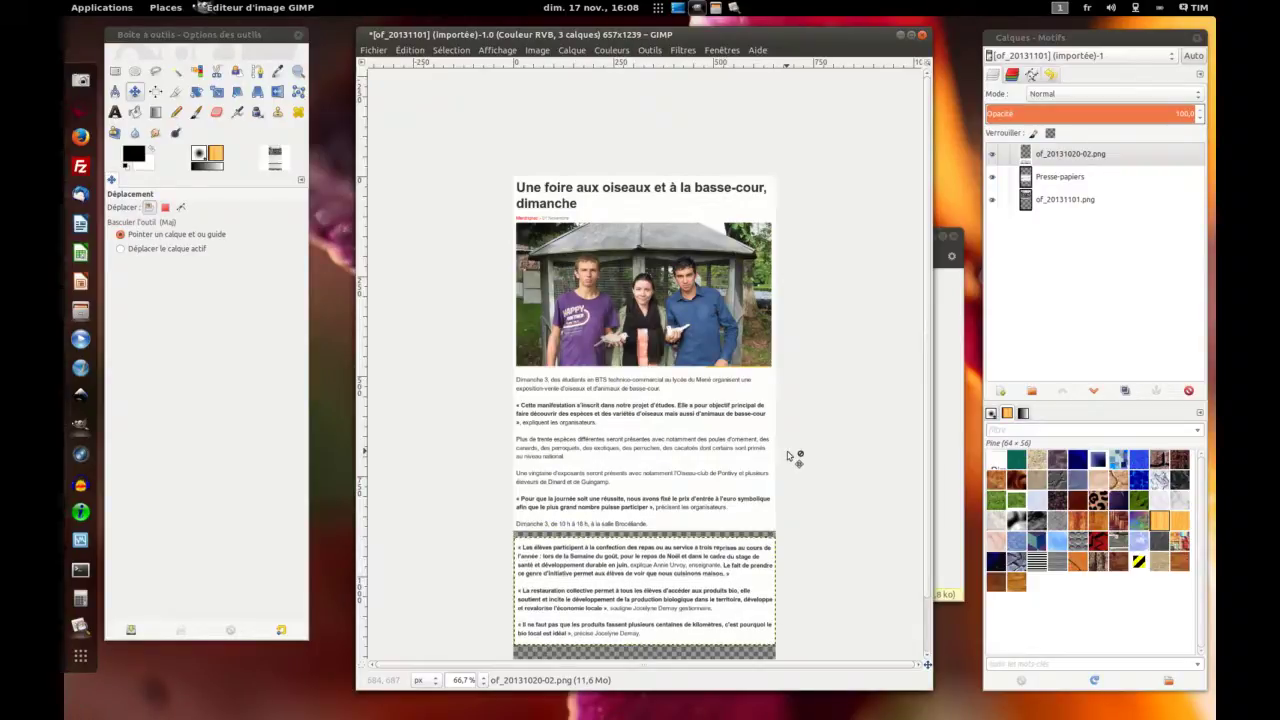
key("Up")
key("Up")
key("Up")
key("Up")
key("Up")
key("Up")
key("Up")
key("Up")
key("Up")
key("Up")
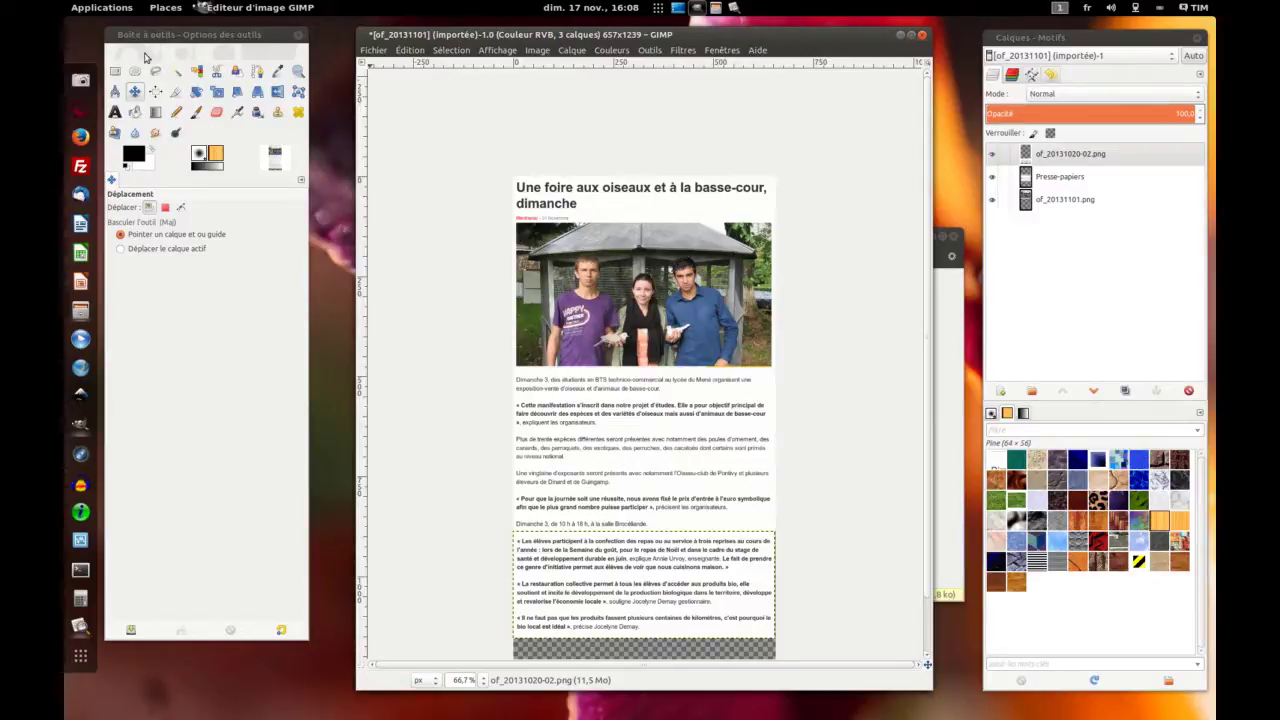
Crop the image to a rectangle around the article, trimming it to 657×1151 px.
left_click(115, 71)
left_click_drag(496, 166, 817, 636)
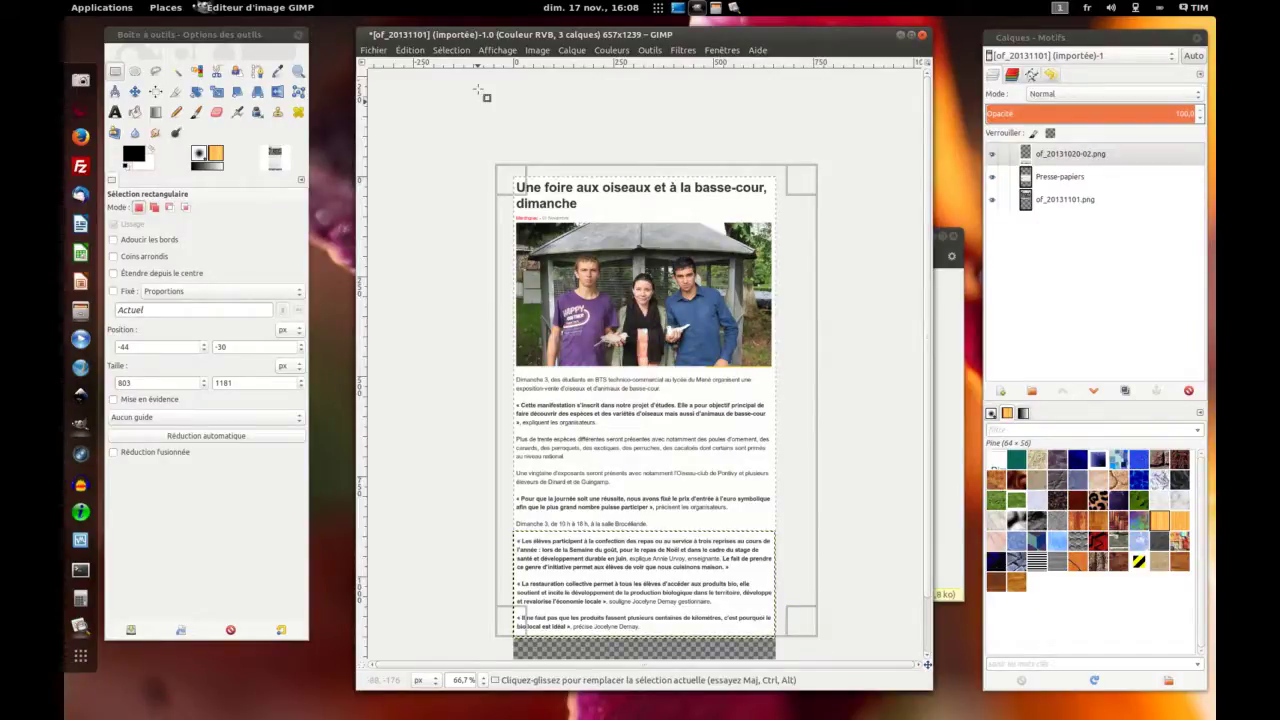
left_click(546, 50)
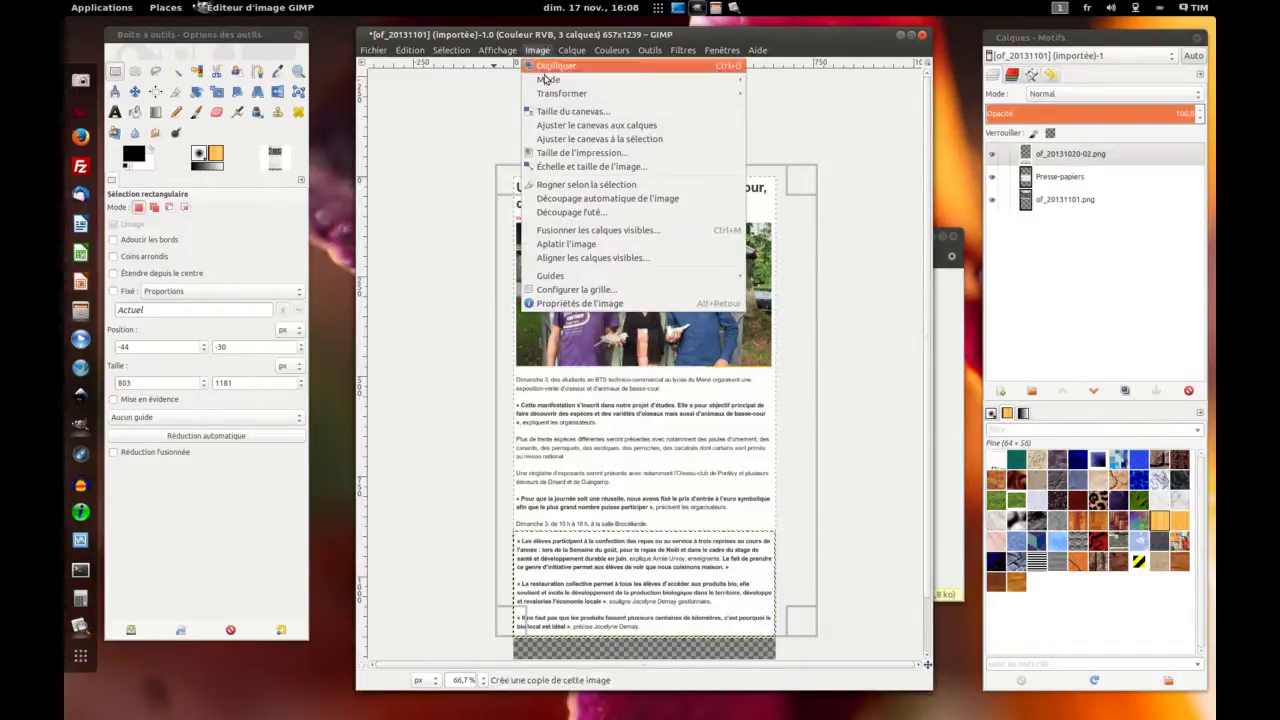
left_click(593, 195)
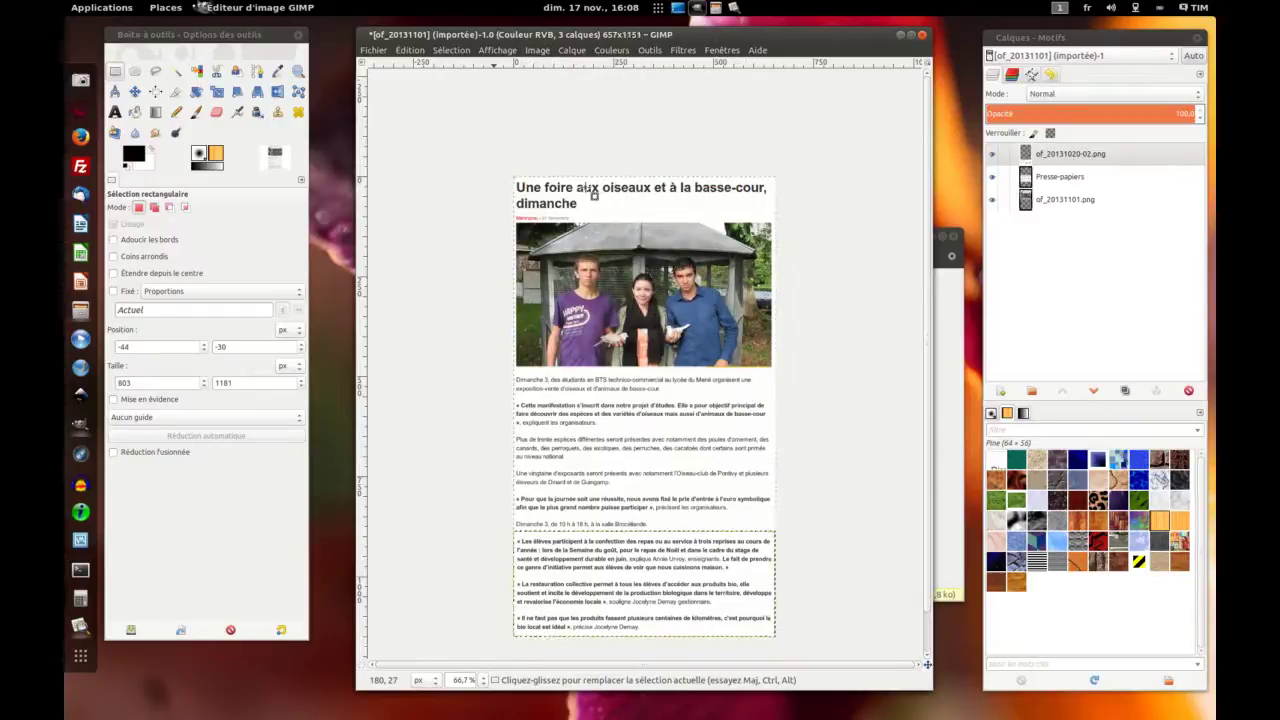
left_click(373, 50)
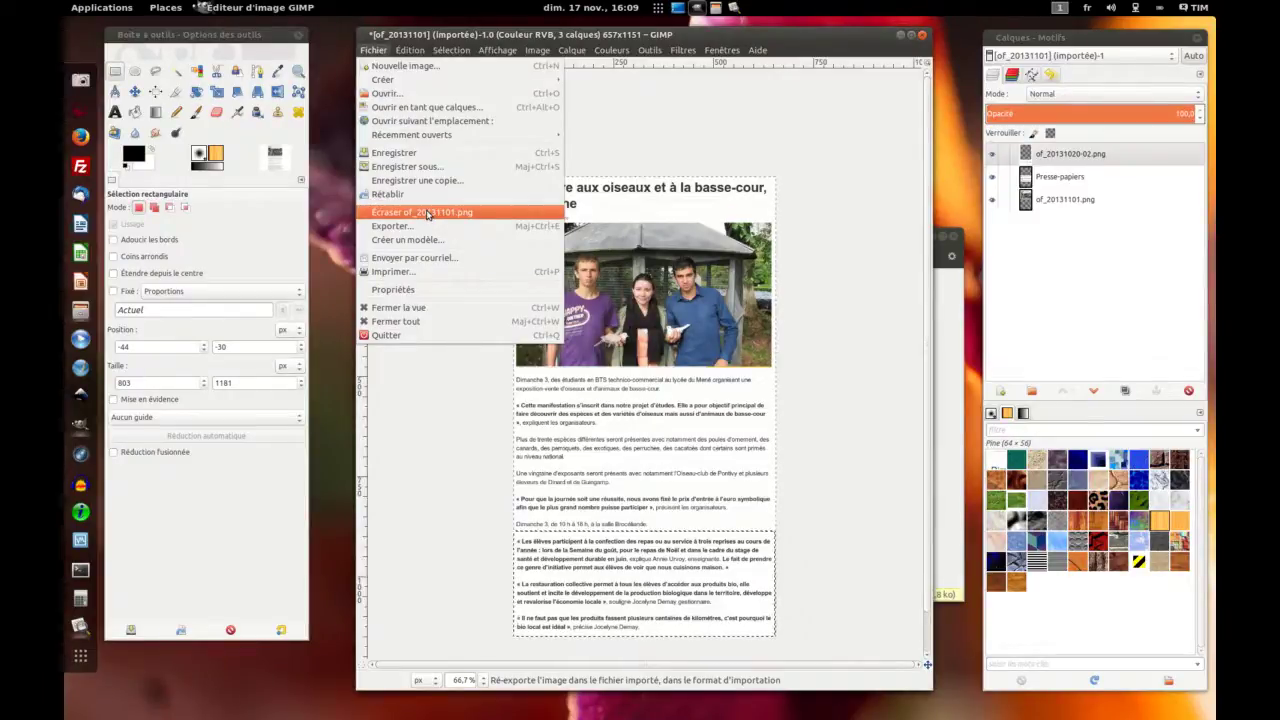
Overwrite of_20131101.png with the merged image and close it without saving a working copy.
left_click(427, 213)
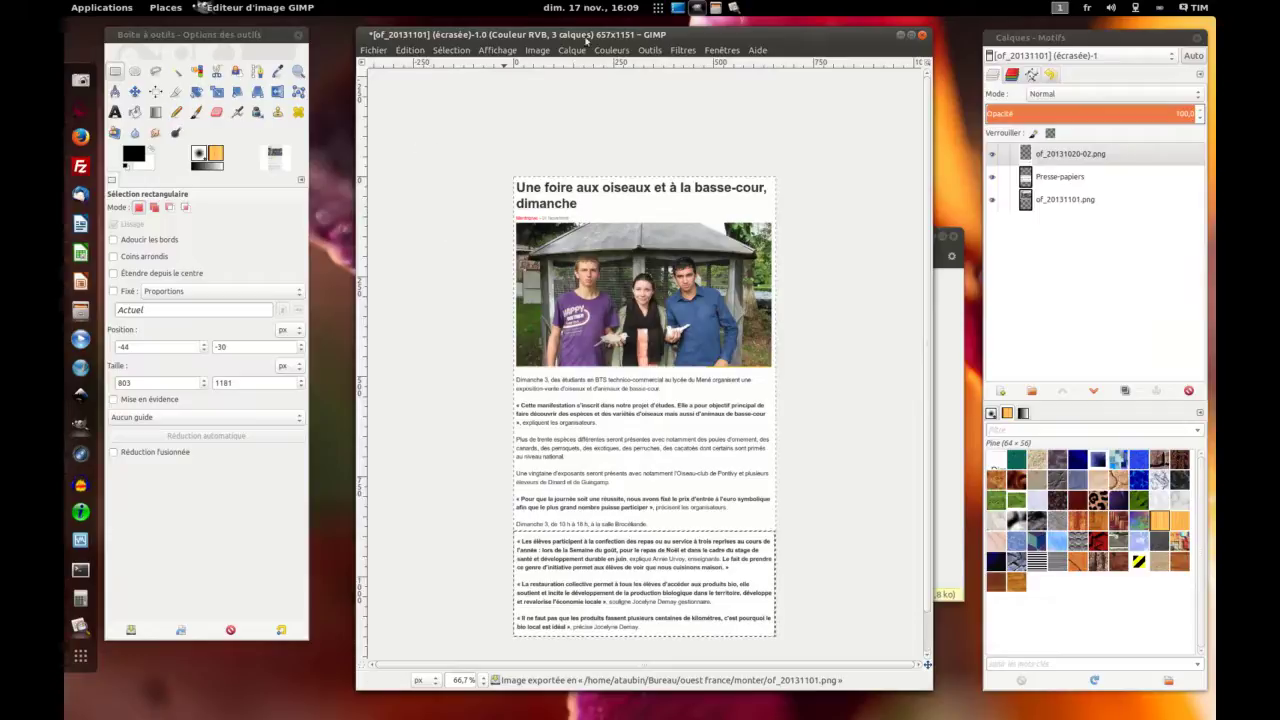
left_click(921, 35)
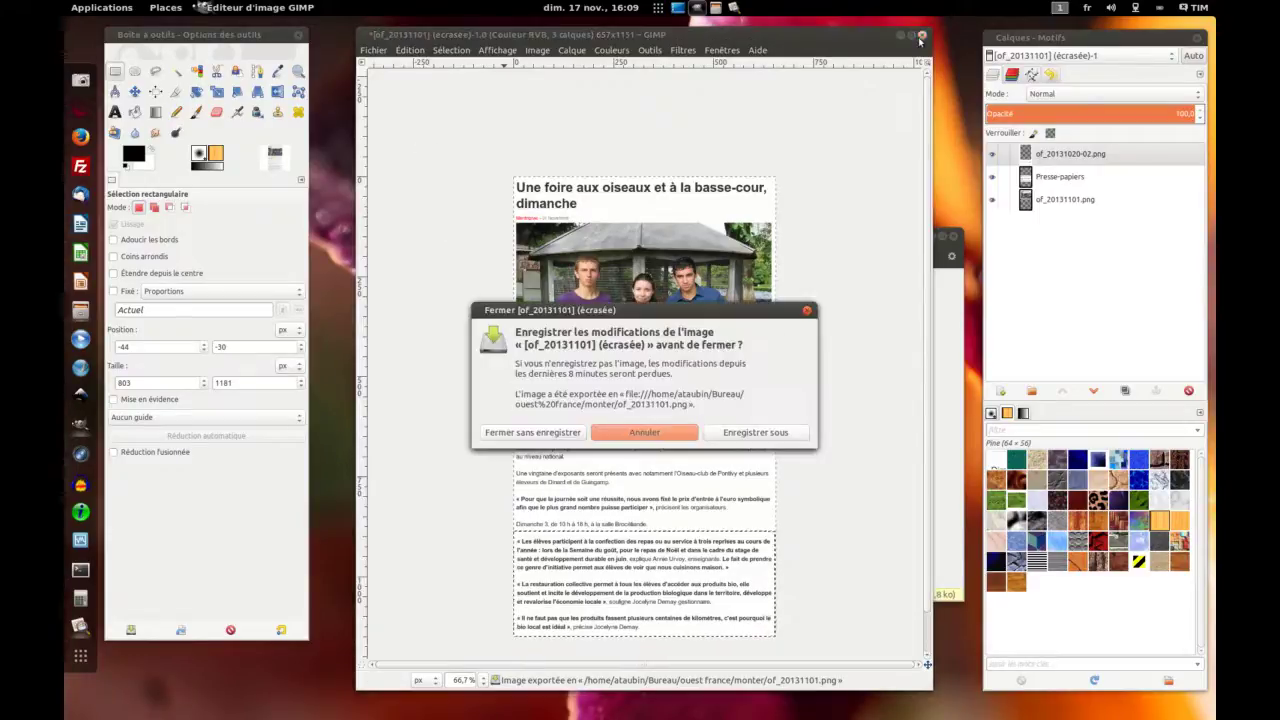
left_click(545, 434)
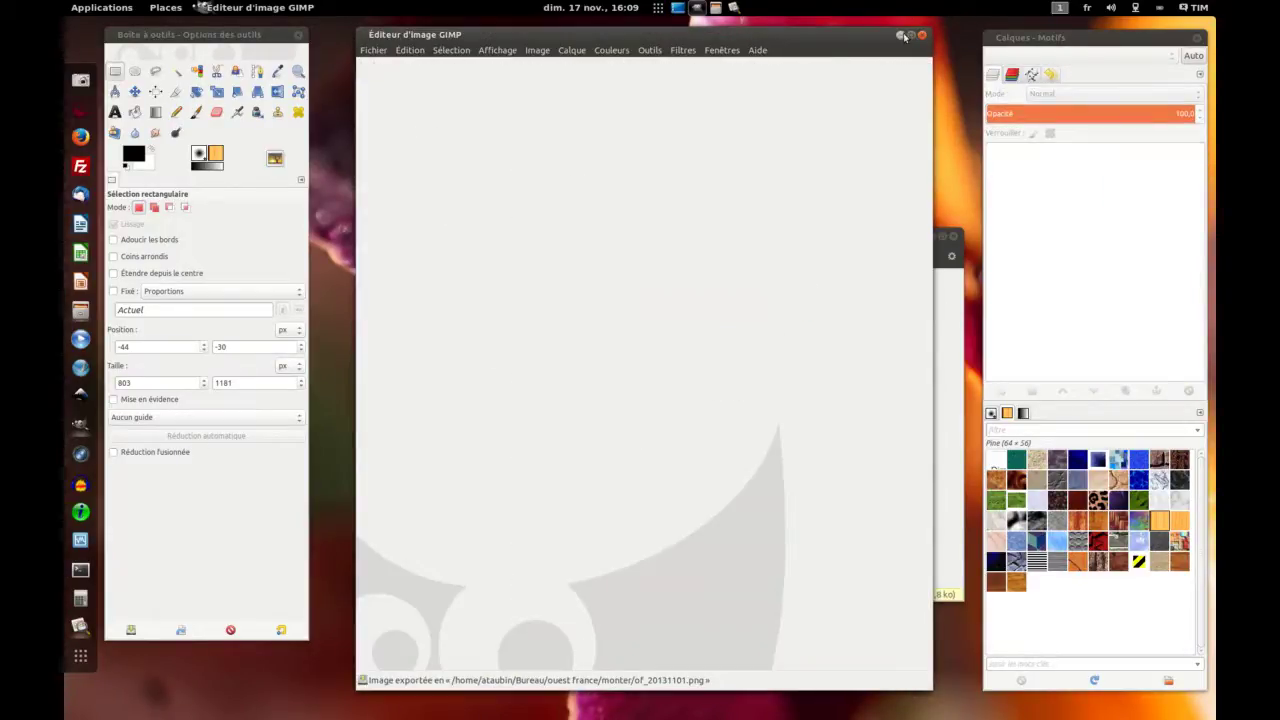
Open the updated of_20131101.png in Image Viewer to check the merged 657×1151 article.
left_click(902, 36)
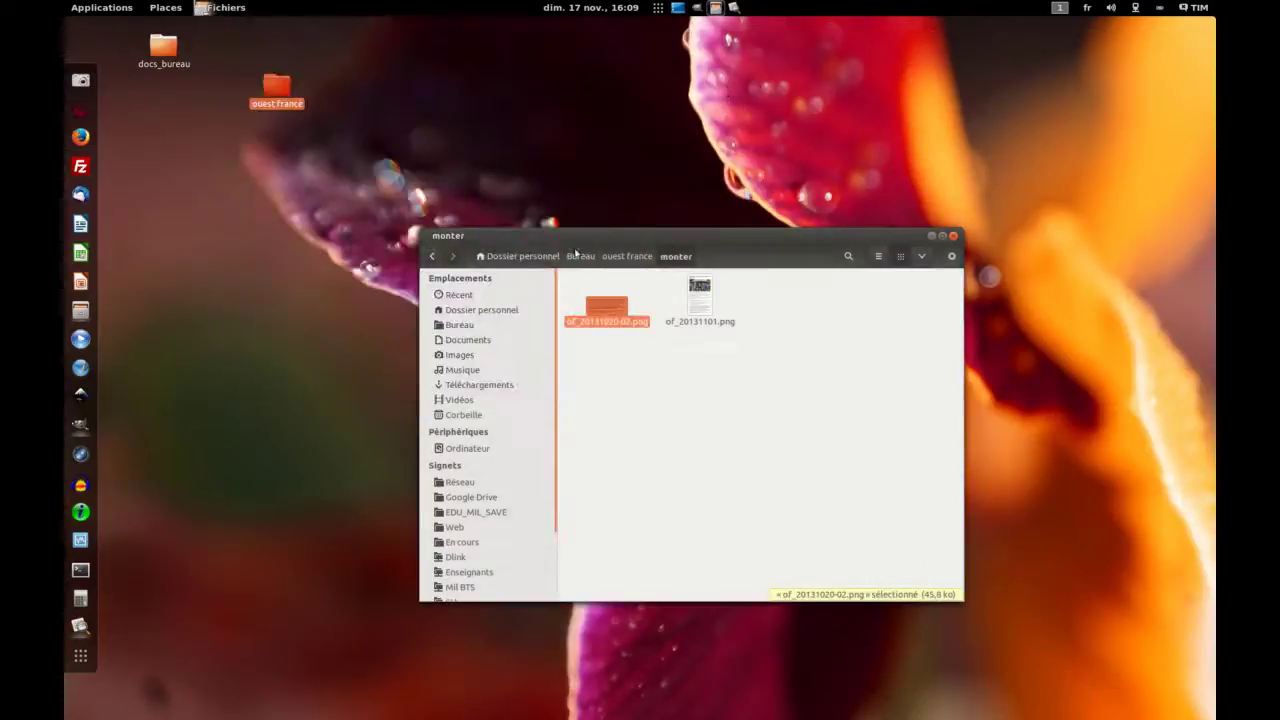
left_click_drag(620, 229, 493, 119)
double_click(575, 190)
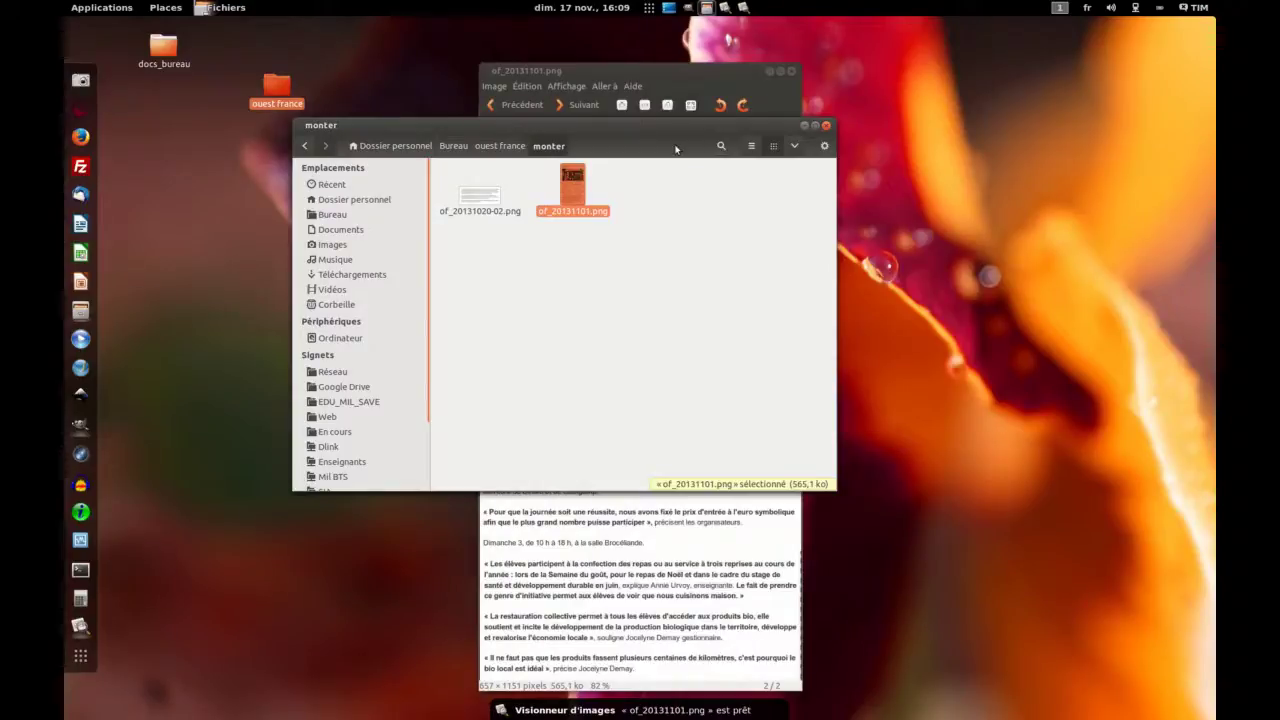
left_click_drag(666, 128, 1160, 280)
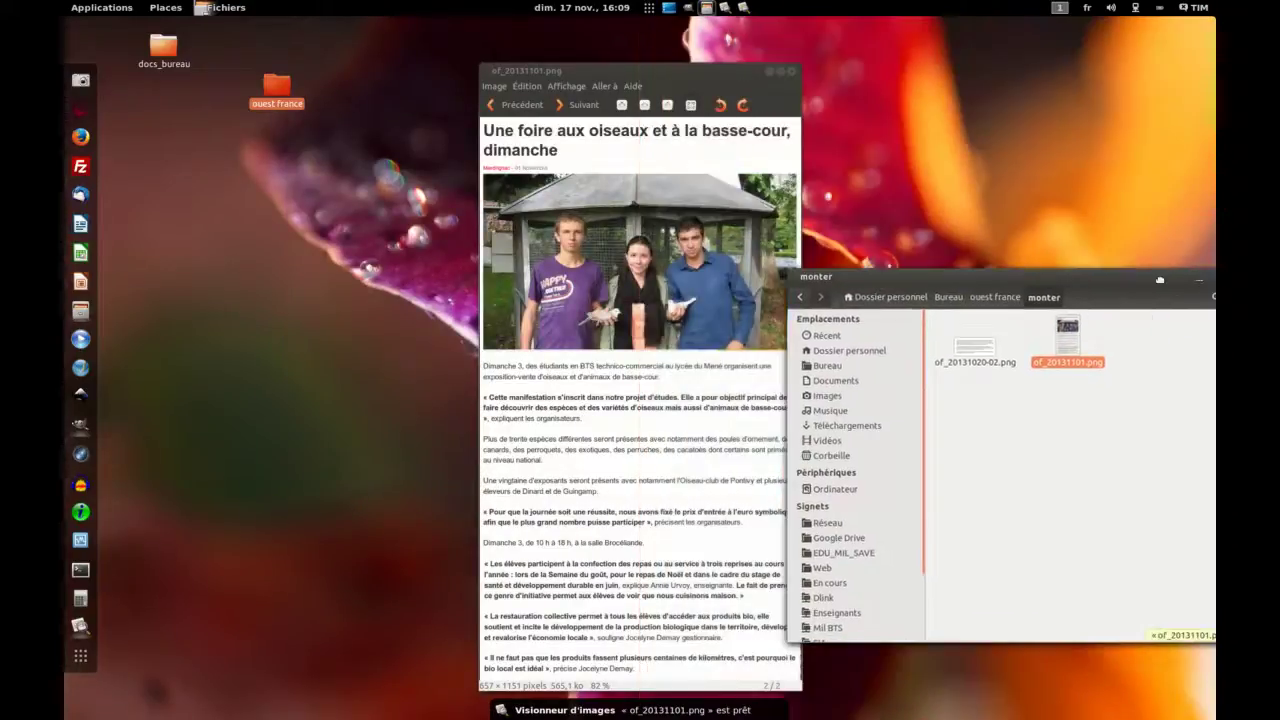